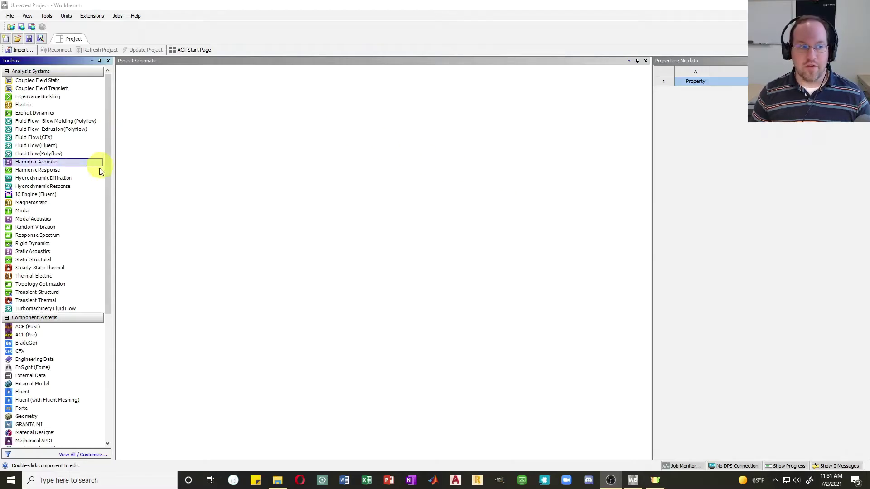
Add a Static Structural system to the project and open its Engineering Data cell.
drag(27, 259, 172, 110)
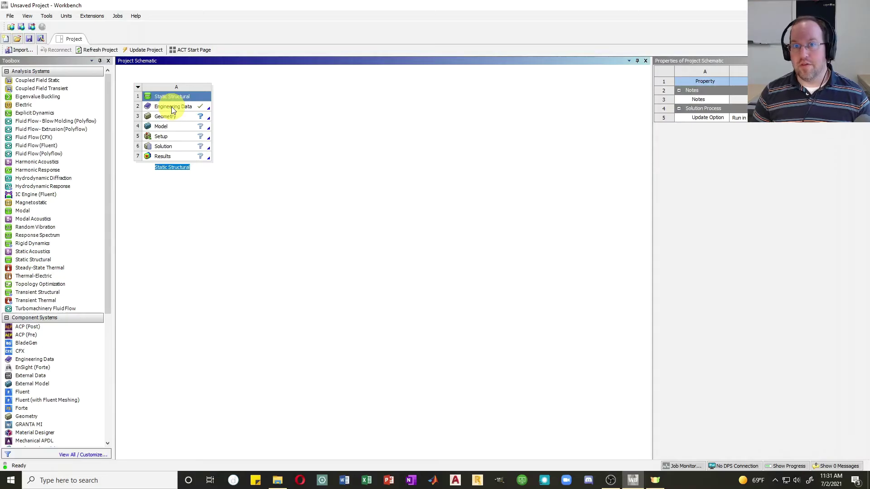
click(172, 110)
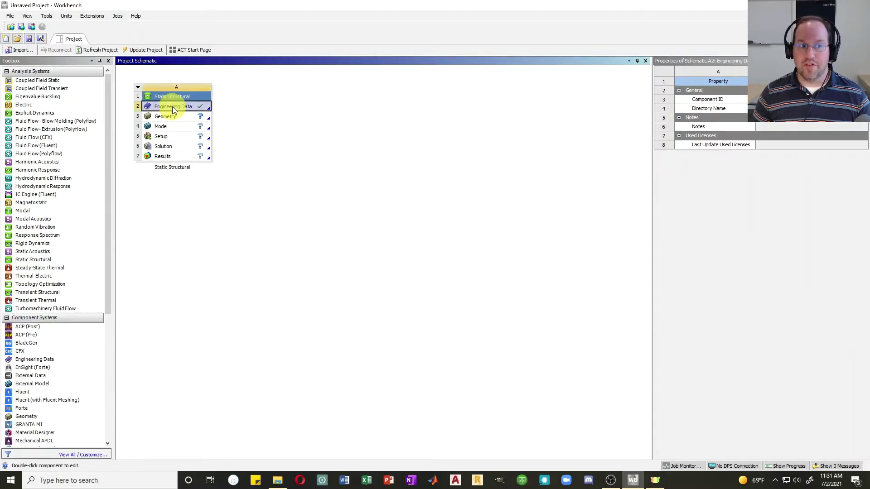
double_click(173, 109)
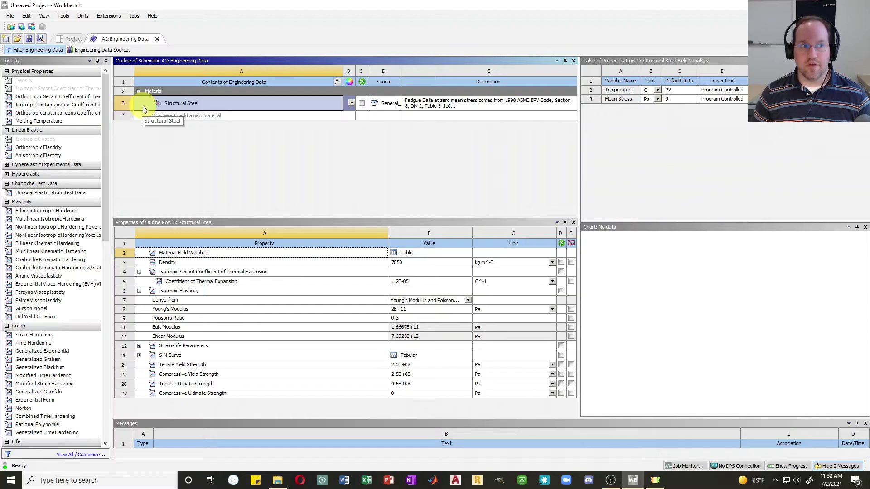
Add Aluminum Alloy from the General Materials library to the project materials.
click(107, 50)
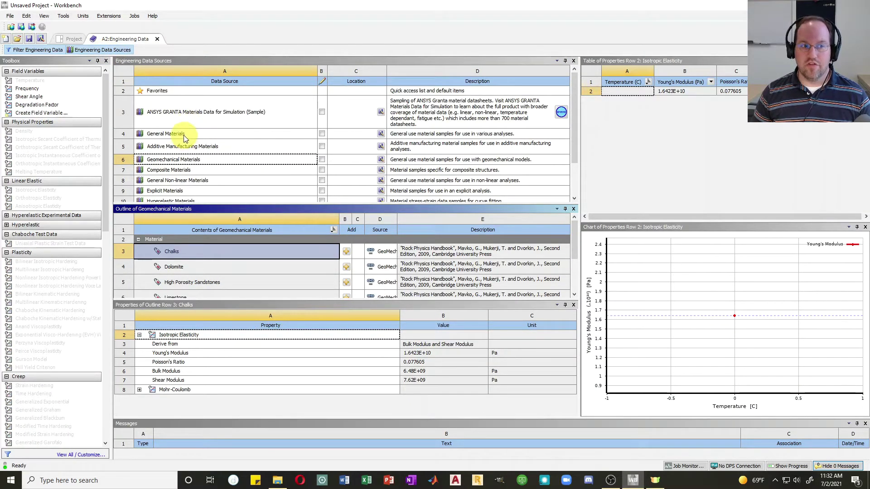
click(183, 134)
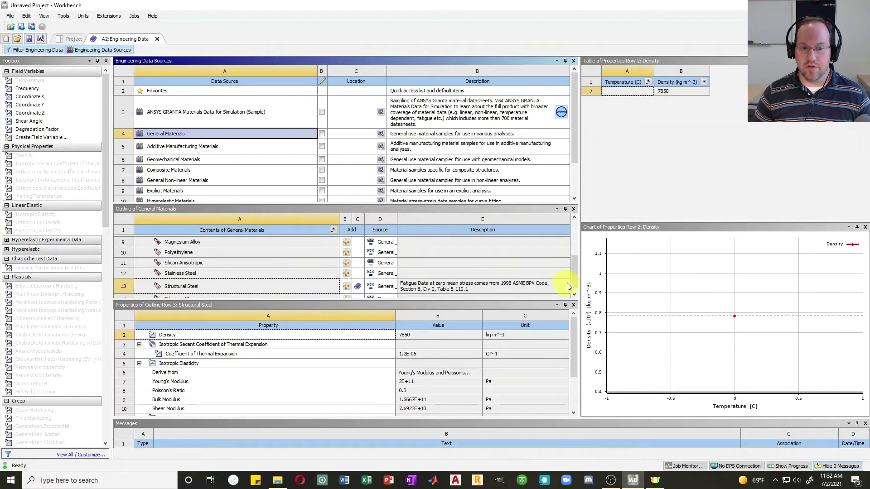
scroll(573, 277, down, 1)
scroll(194, 282, up, 3)
scroll(200, 278, down, 3)
scroll(208, 276, up, 3)
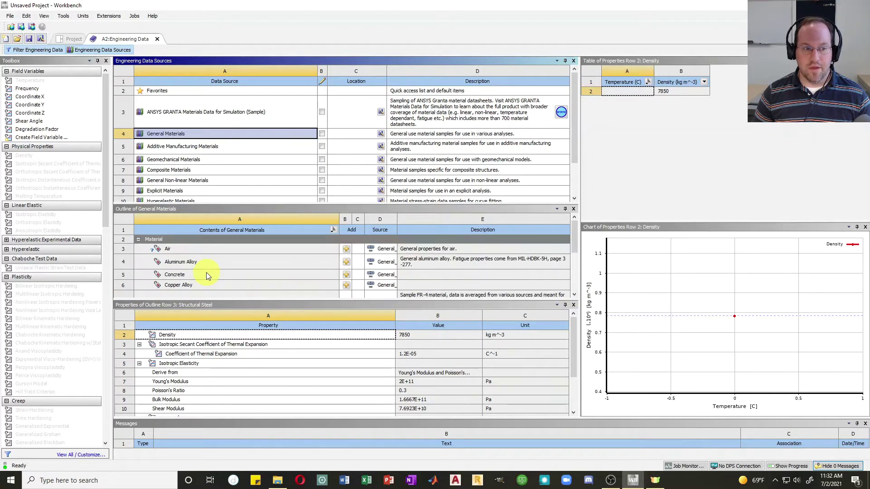
scroll(214, 271, down, 3)
scroll(217, 272, up, 4)
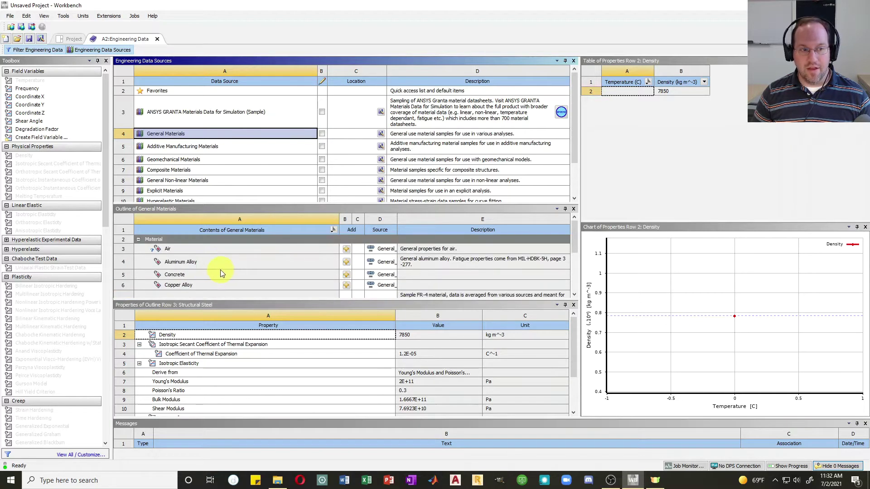
click(192, 263)
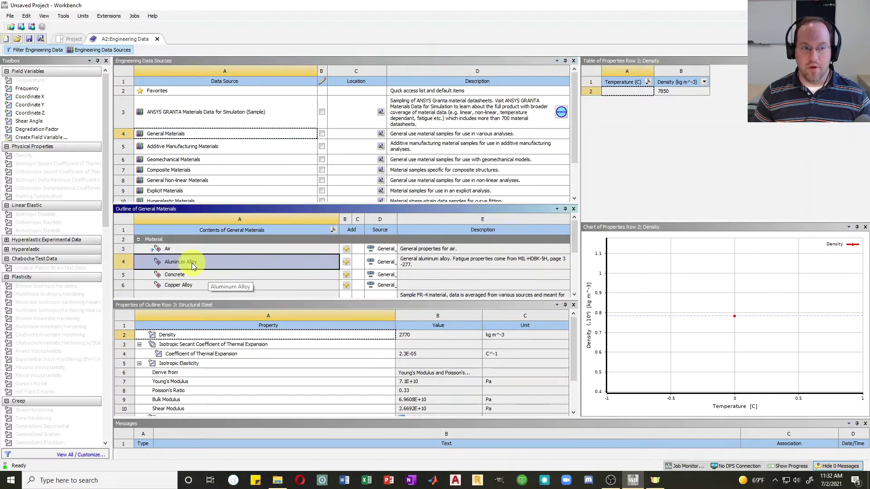
click(346, 263)
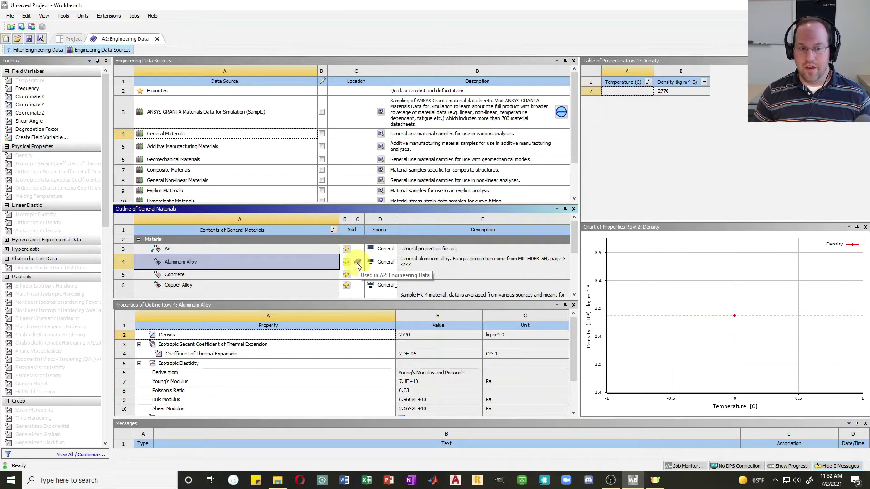
Add Structural Steel NL from the General Non-linear Materials library.
scroll(358, 267, down, 3)
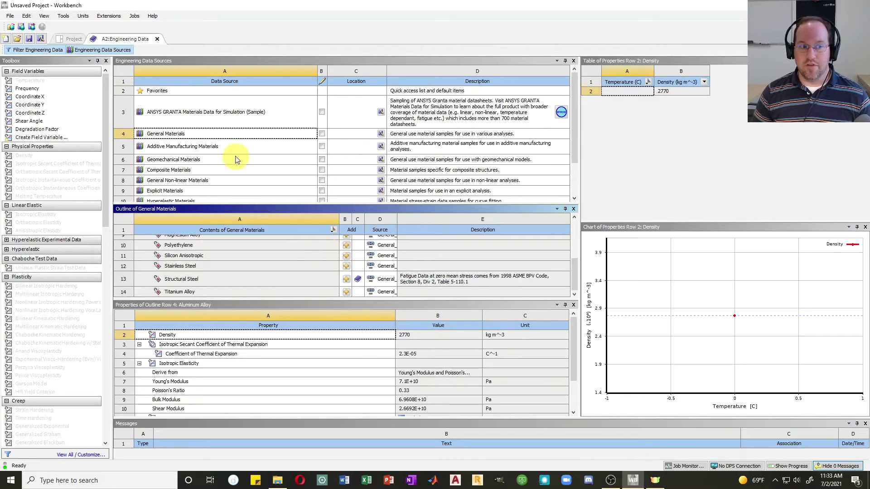
click(204, 180)
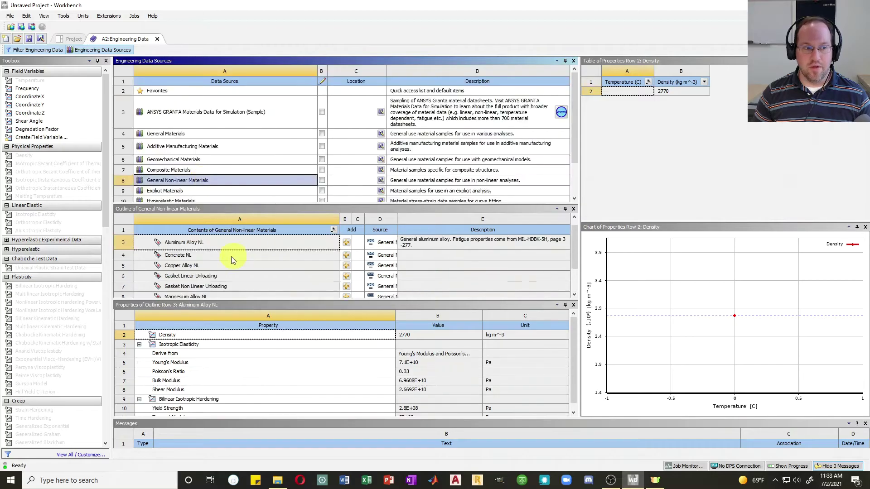
scroll(209, 264, down, 2)
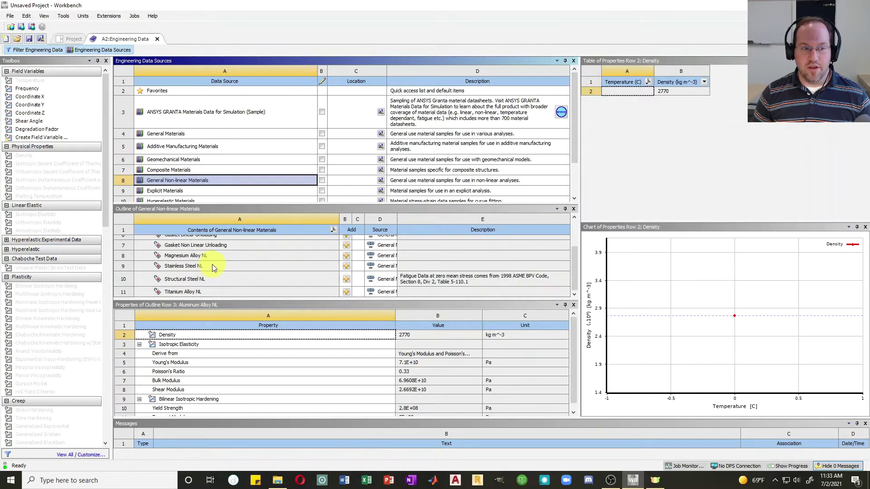
click(200, 279)
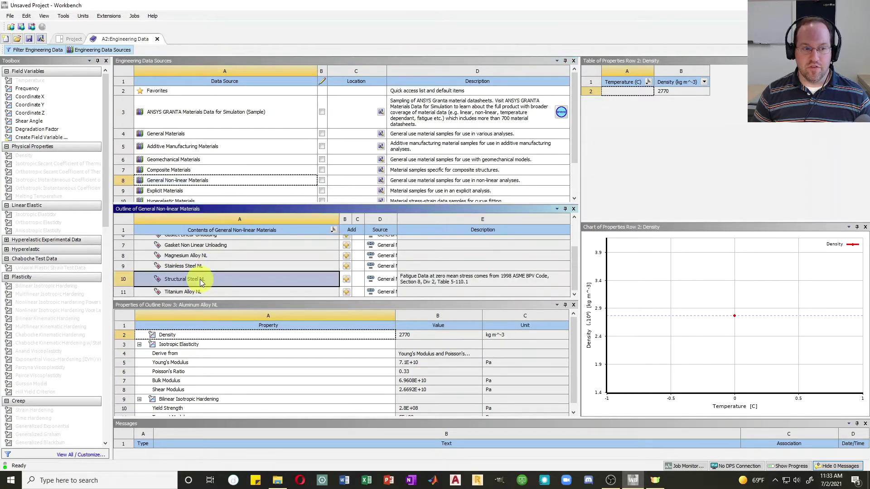
click(347, 279)
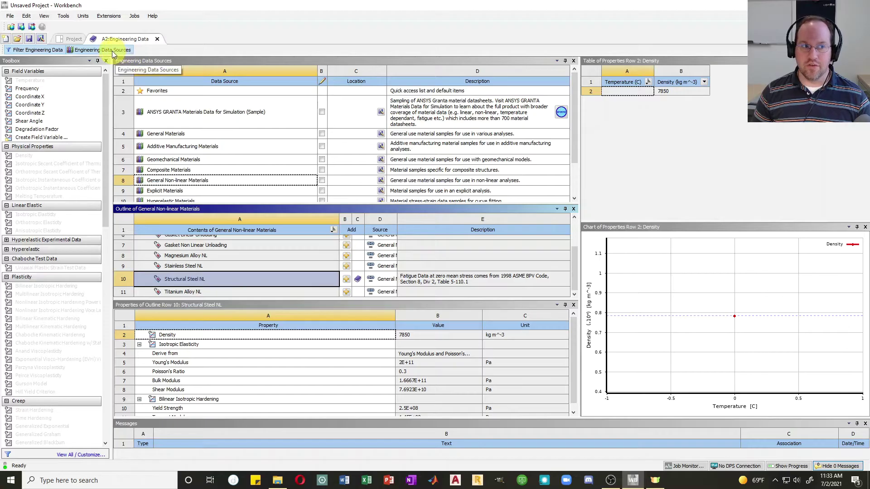
Close the library sources and review Aluminum Alloy, Structural Steel and Structural Steel NL properties.
click(97, 53)
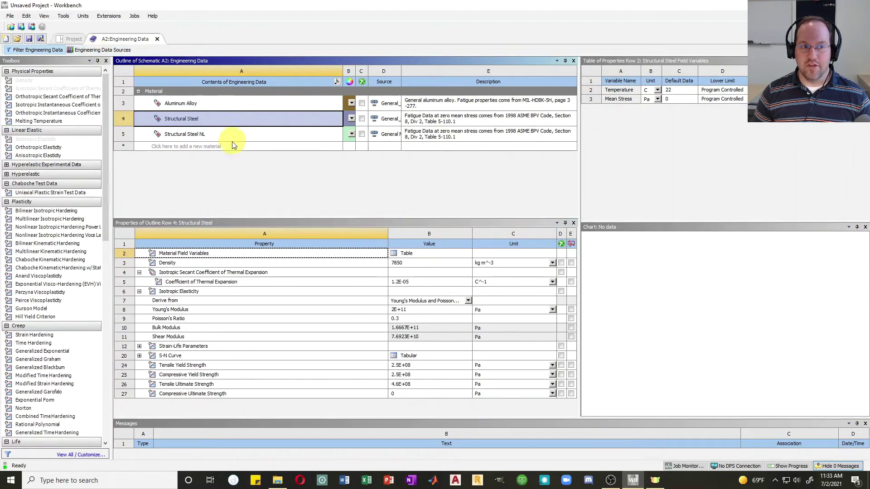
click(219, 103)
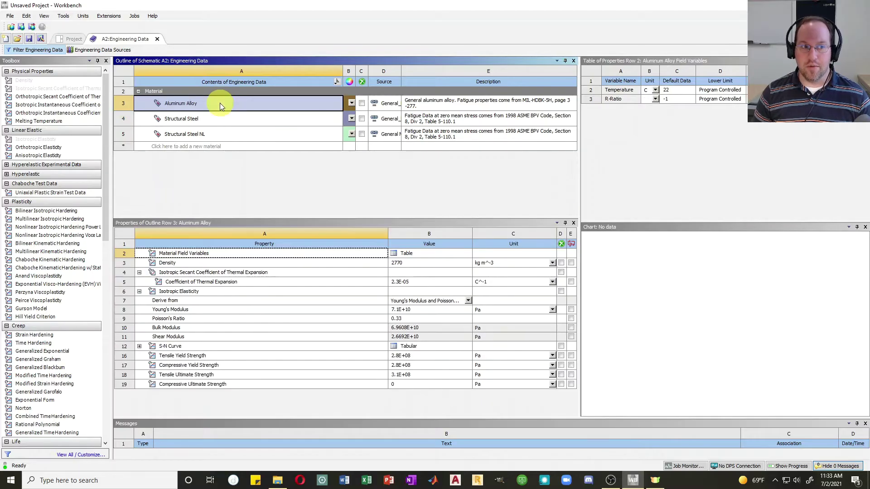
click(220, 116)
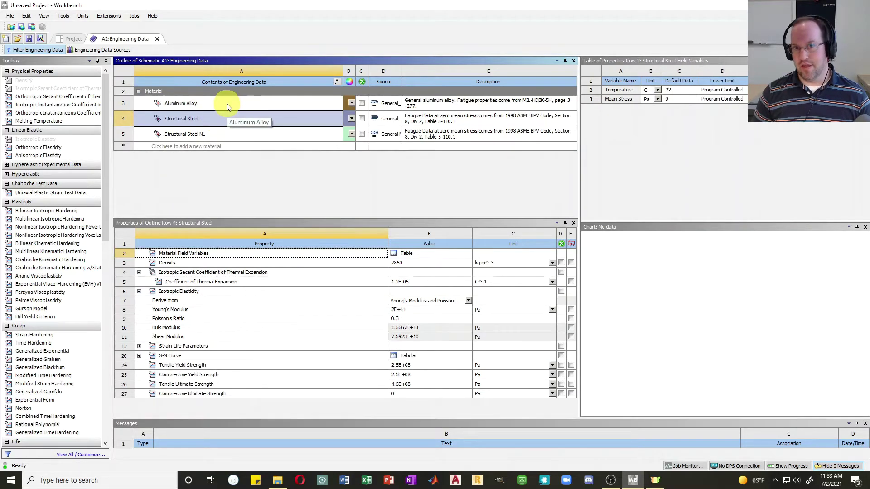
click(205, 133)
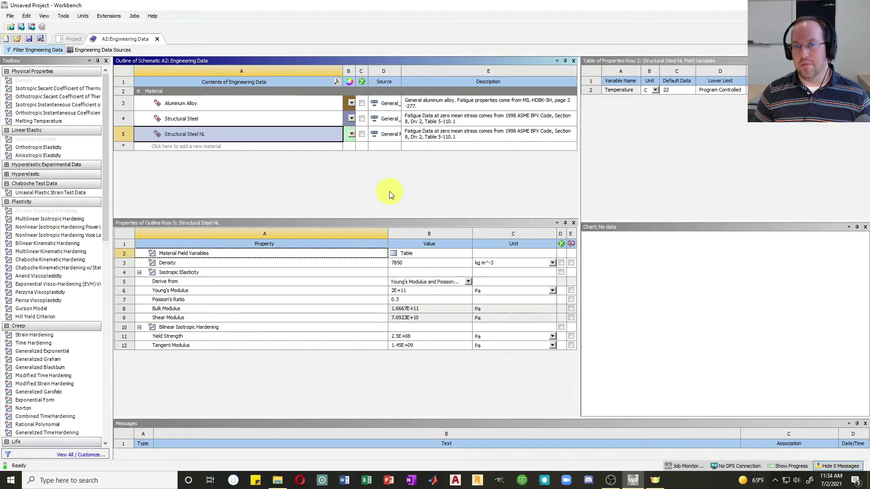
Create a new material named Material1 and select Density in the Toolbox.
click(185, 147)
text(Material1)
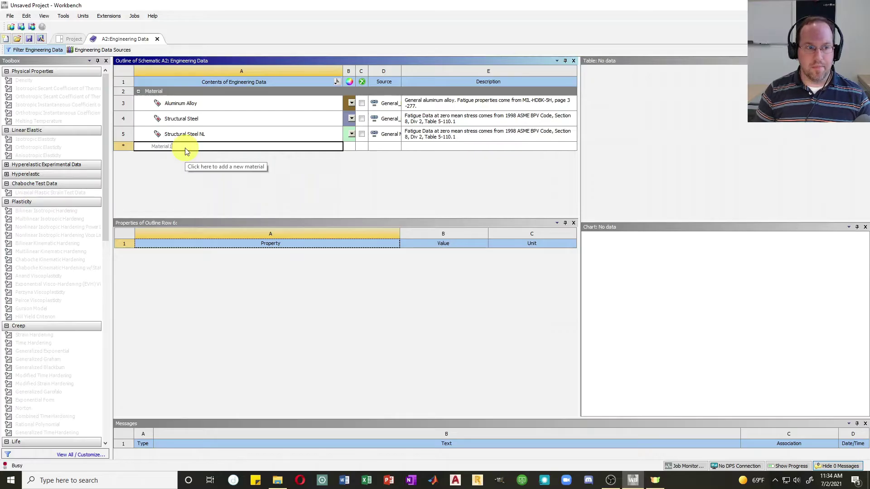
key(Return)
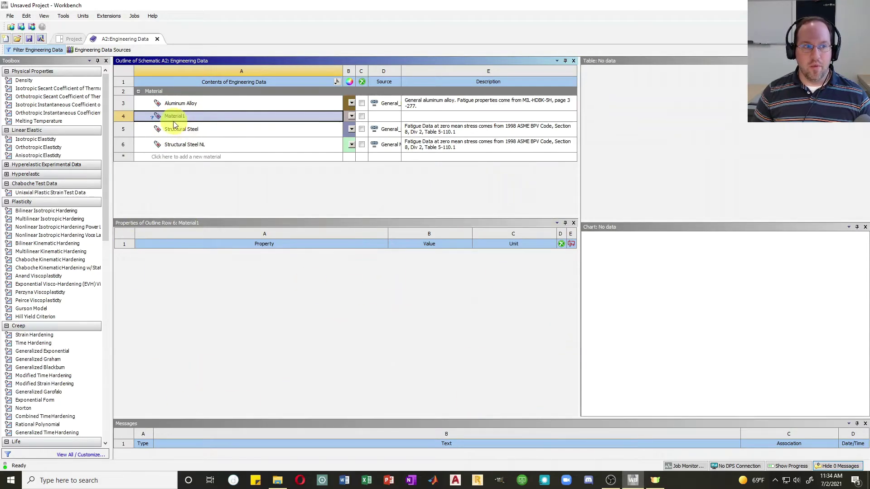
click(25, 81)
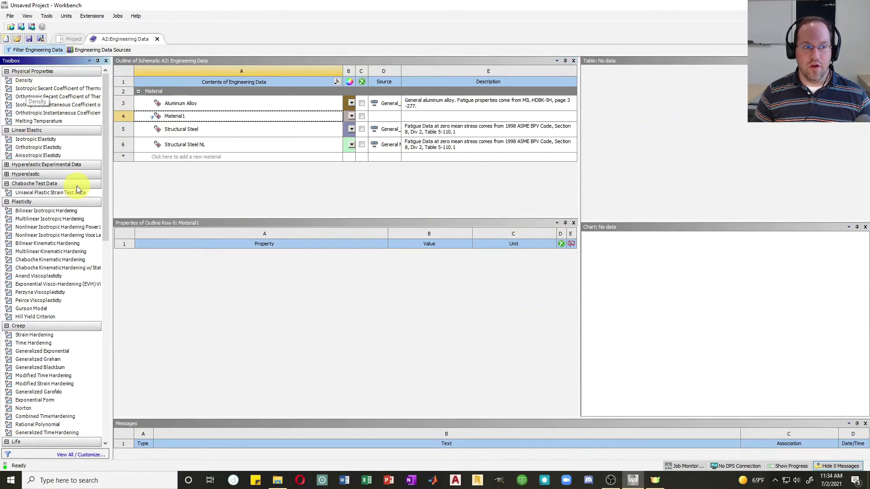
drag(106, 170, 110, 148)
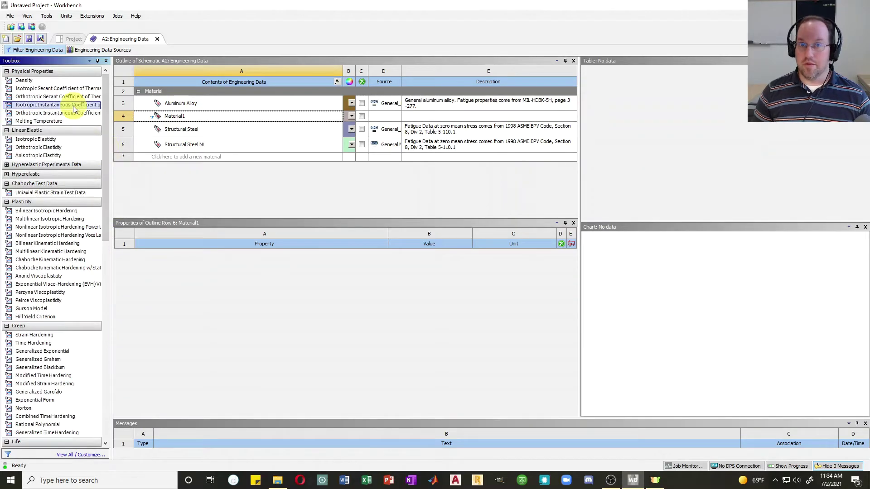
Give Material1 a density of 150 lb ft^-3, shown back in kg m^-3 as 2402.8.
double_click(27, 82)
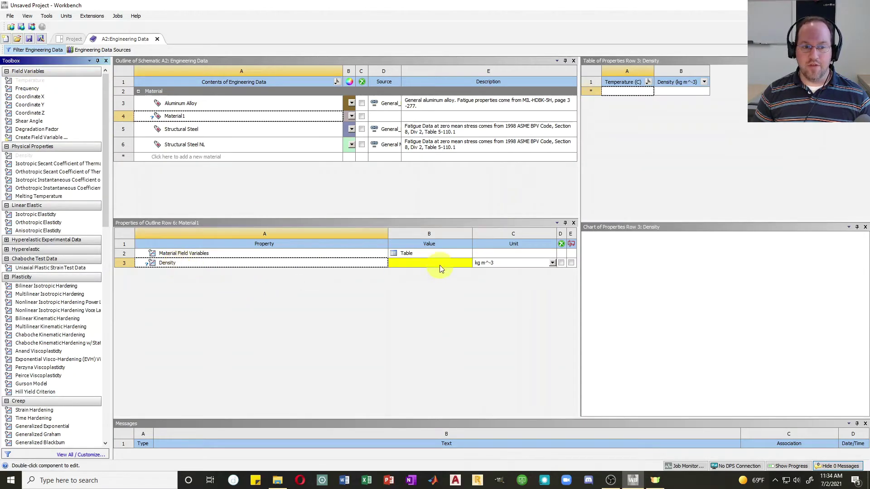
click(552, 263)
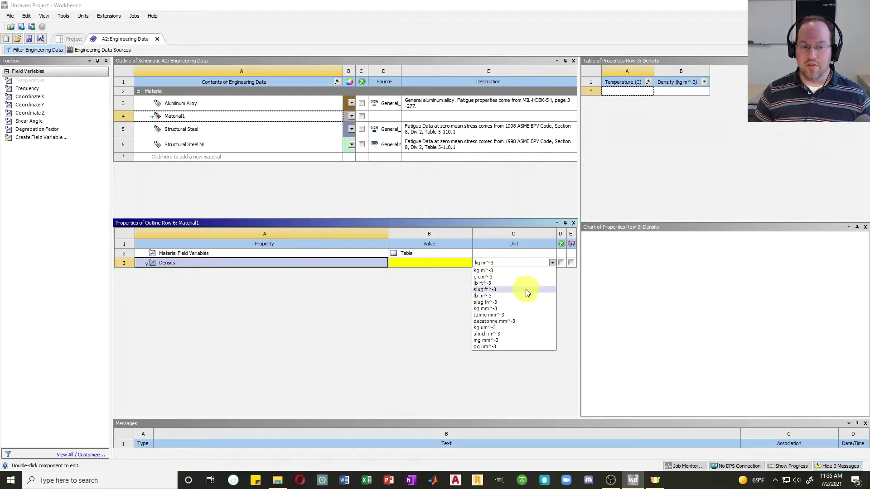
click(483, 283)
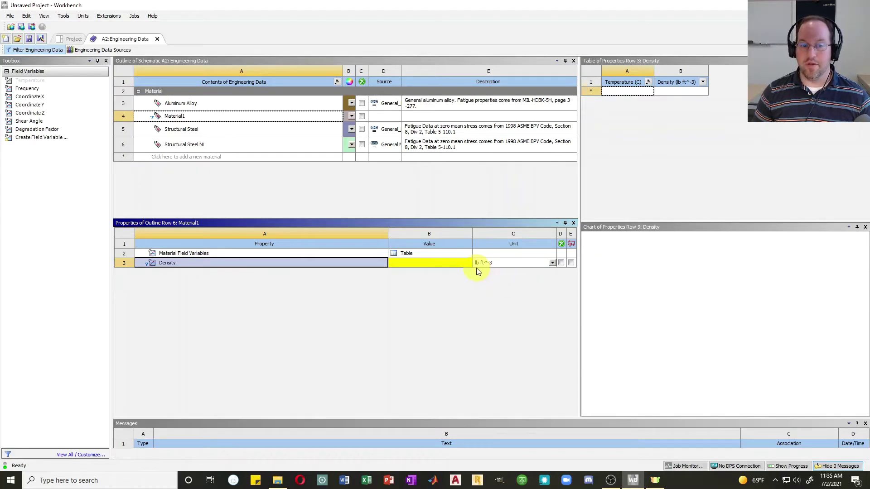
click(439, 263)
text(150)
key(Return)
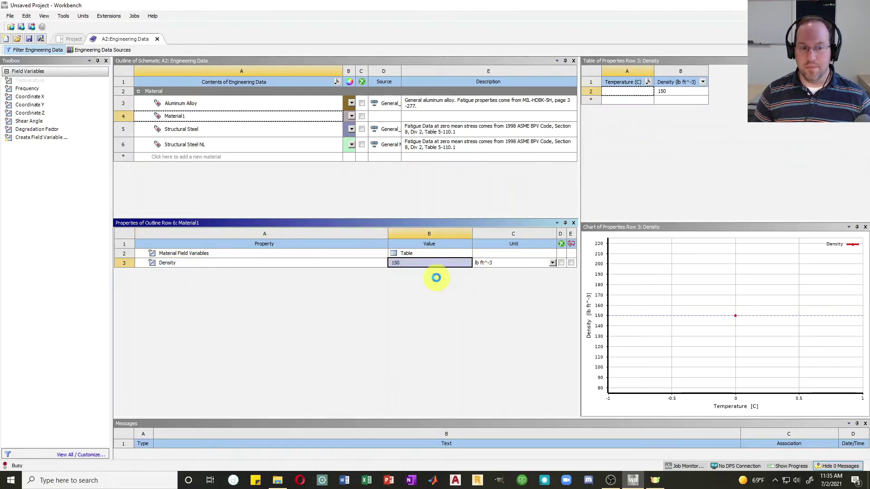
click(552, 264)
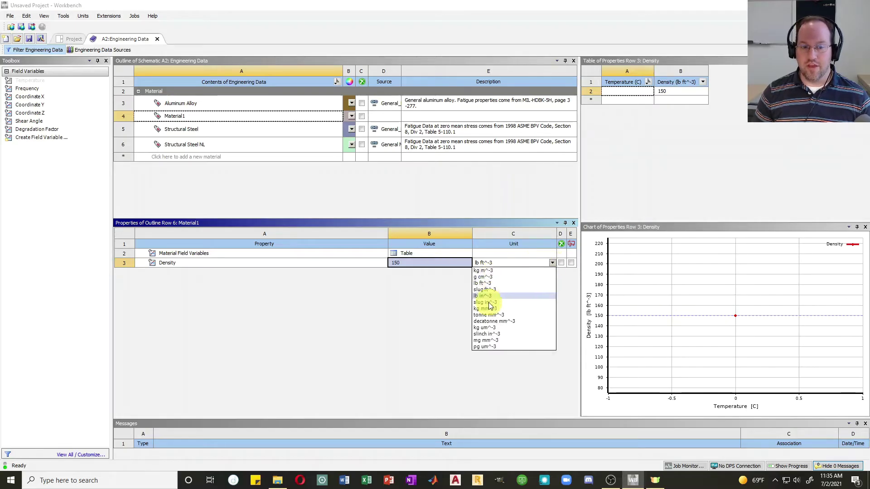
click(483, 272)
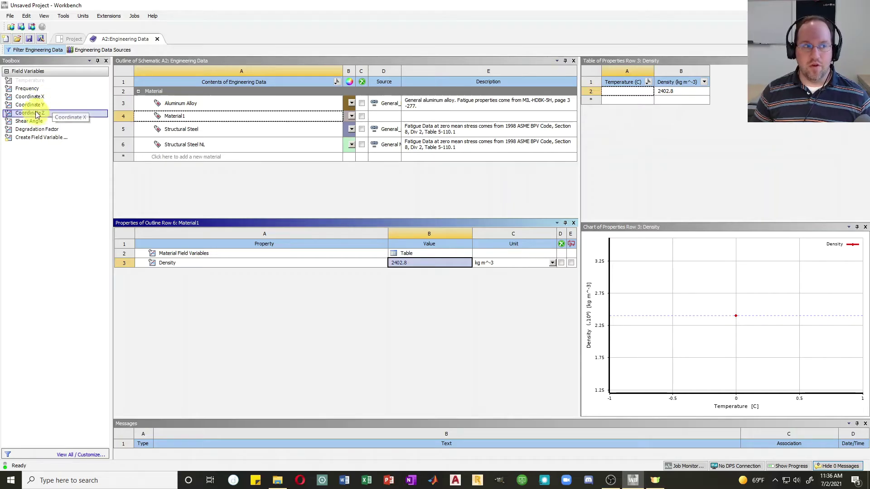
click(178, 118)
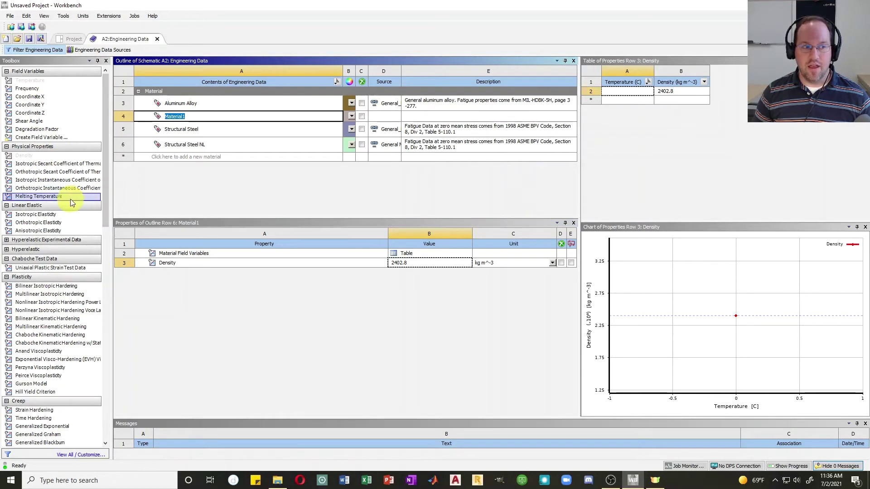
Add Isotropic Elasticity to Material1 with Young's Modulus 5E+06 psi and Poisson's Ratio 0.2.
click(39, 215)
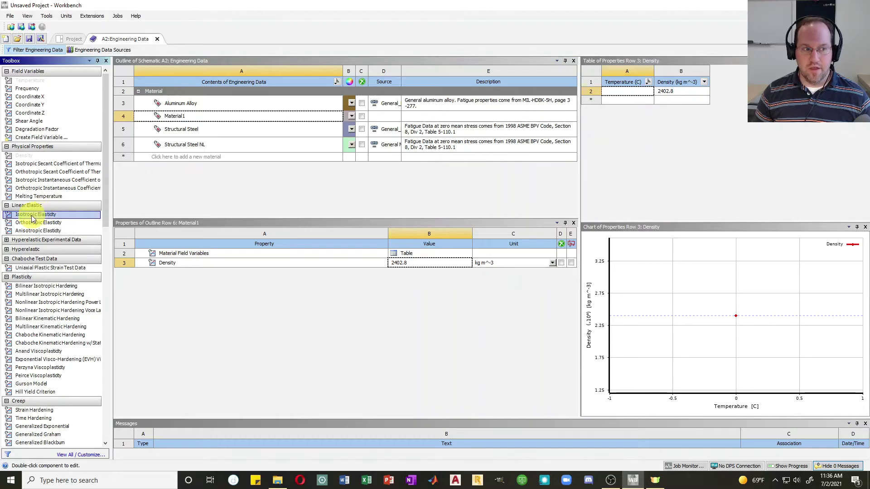
drag(30, 218, 239, 250)
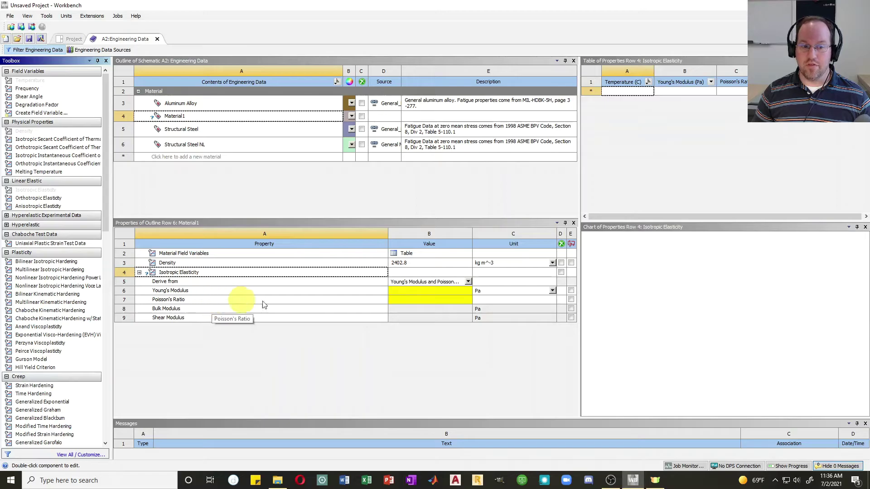
click(469, 282)
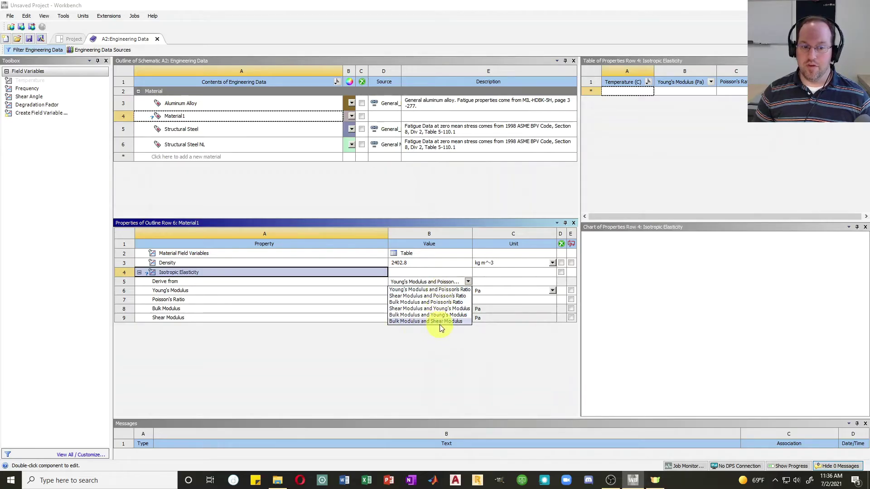
click(442, 289)
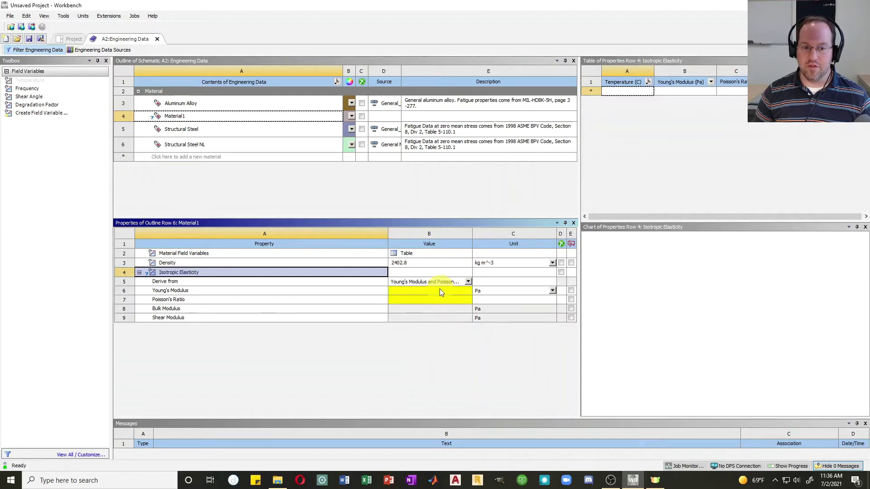
click(552, 291)
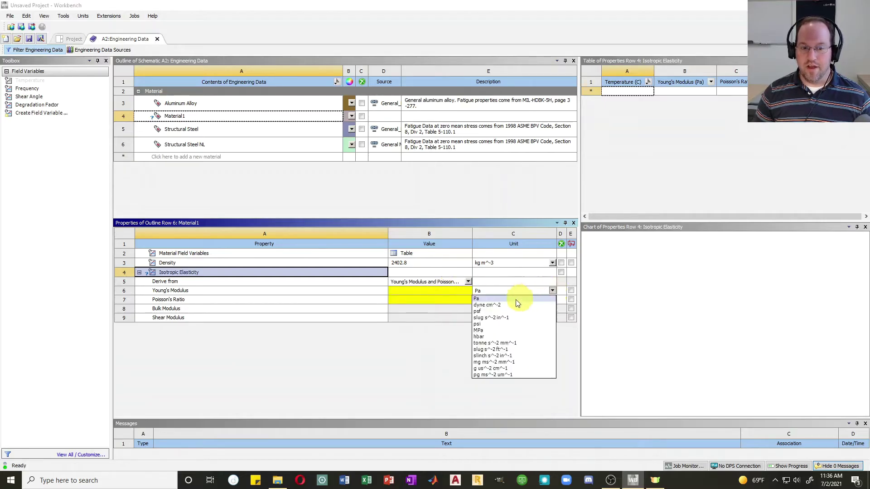
click(483, 323)
click(428, 292)
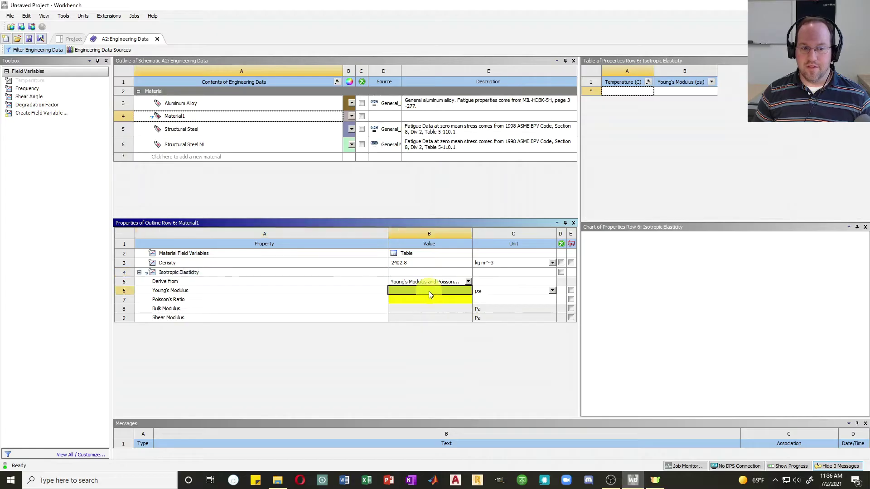
text(5000000)
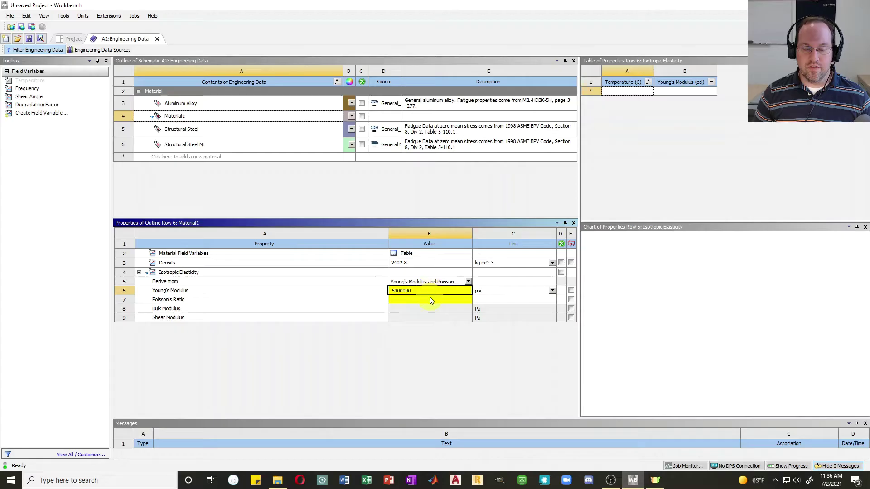
click(428, 299)
text(0.2)
key(Return)
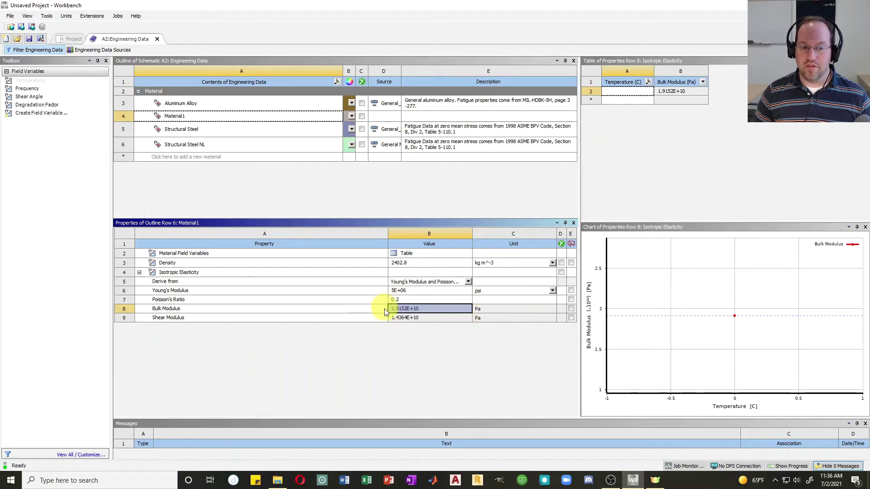
Switch the elasticity derivation to Bulk and Shear Modulus, then pick Prony Shear Relaxation.
click(468, 282)
click(480, 304)
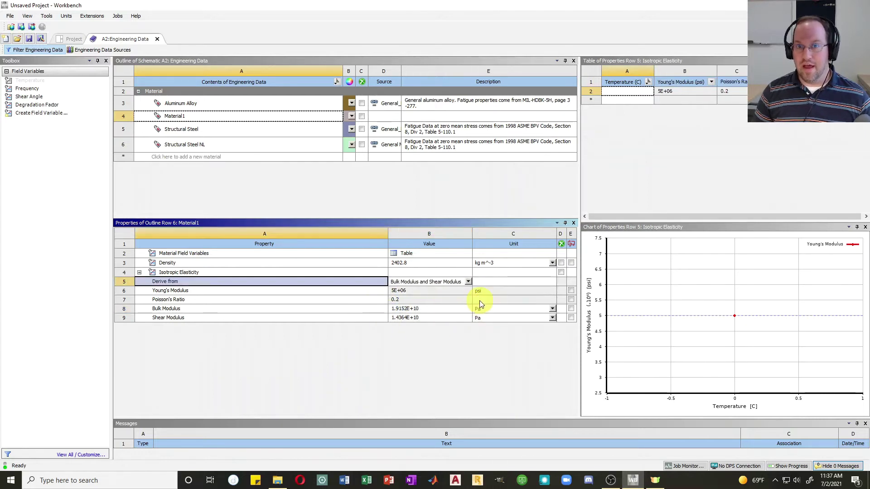
click(179, 117)
click(179, 116)
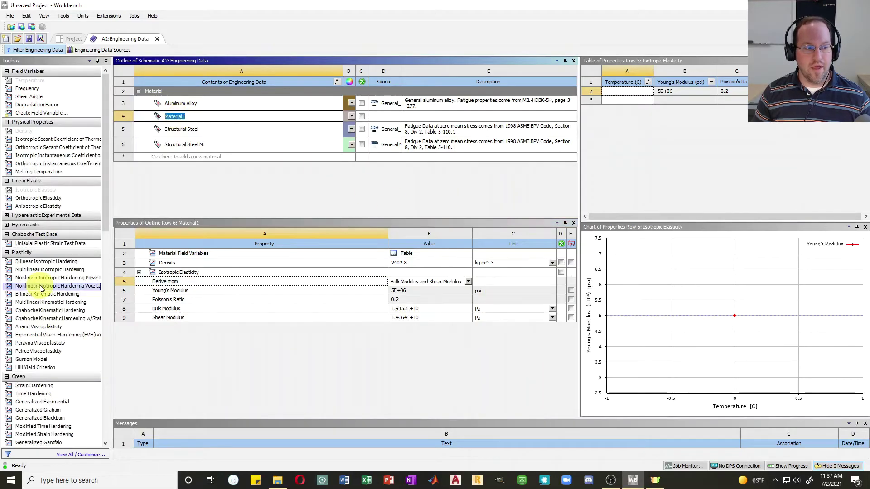
scroll(34, 195, down, 10)
click(38, 200)
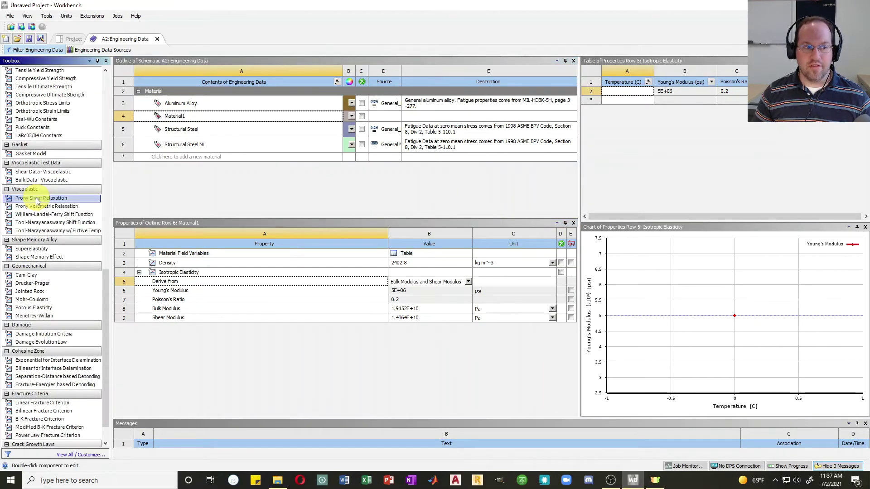
Add the Prony Shear and Volumetric Relaxation properties to Material1, then open the Windows Start menu.
shift+click(49, 204)
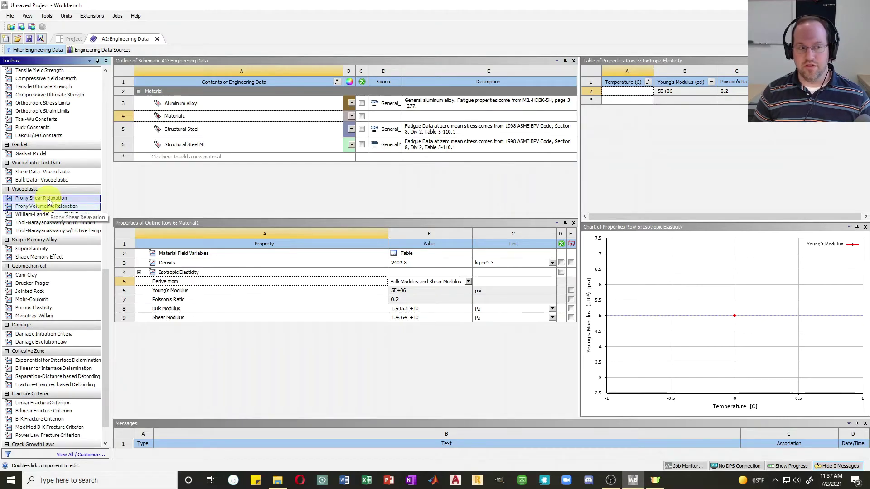
drag(49, 203, 246, 248)
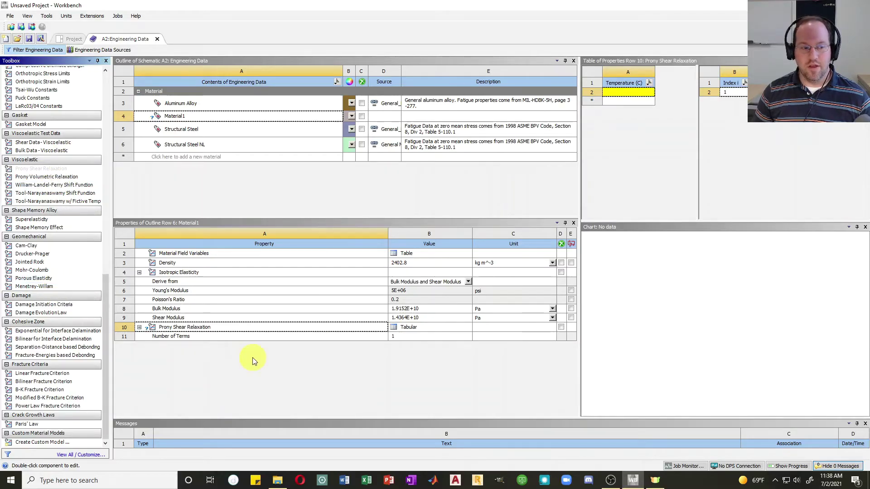
click(11, 481)
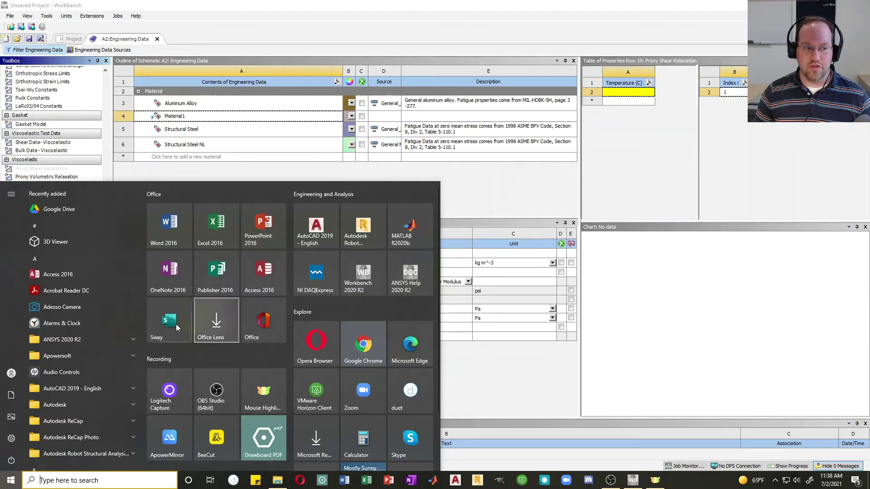
Launch ANSYS Help 2020 R2 and open the Mechanical APDL Material Reference.
click(63, 340)
scroll(72, 340, down, 3)
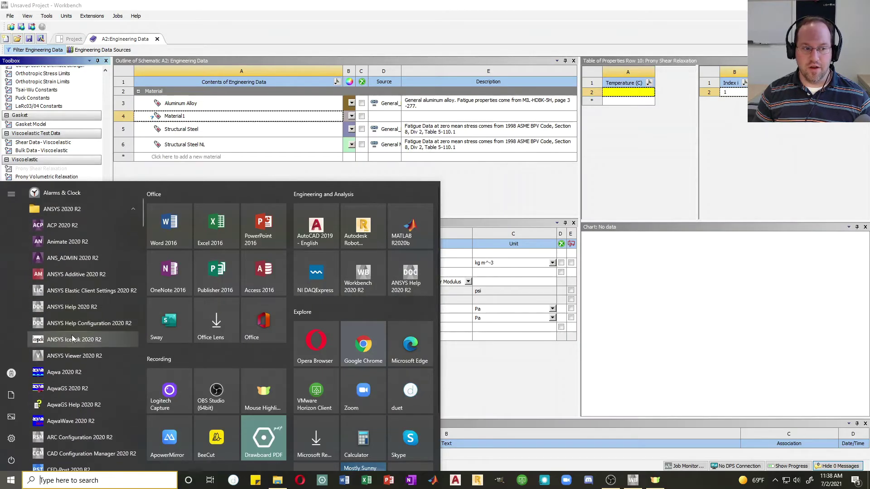
click(429, 264)
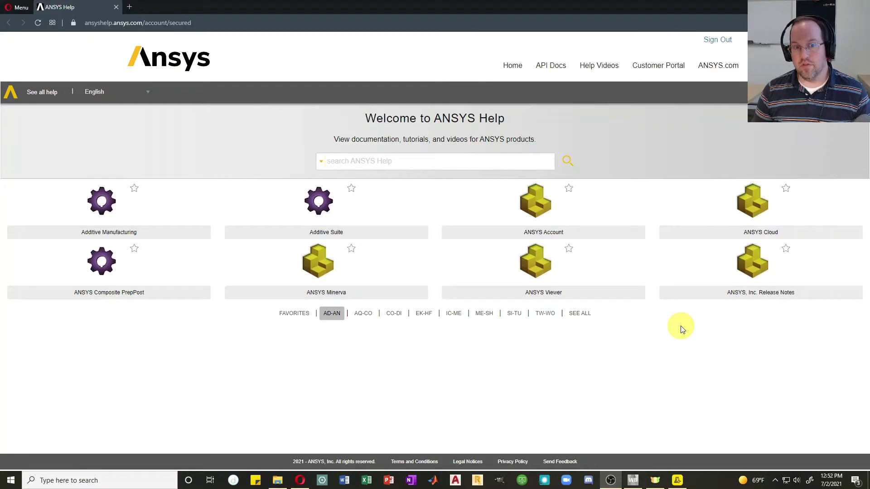
click(380, 164)
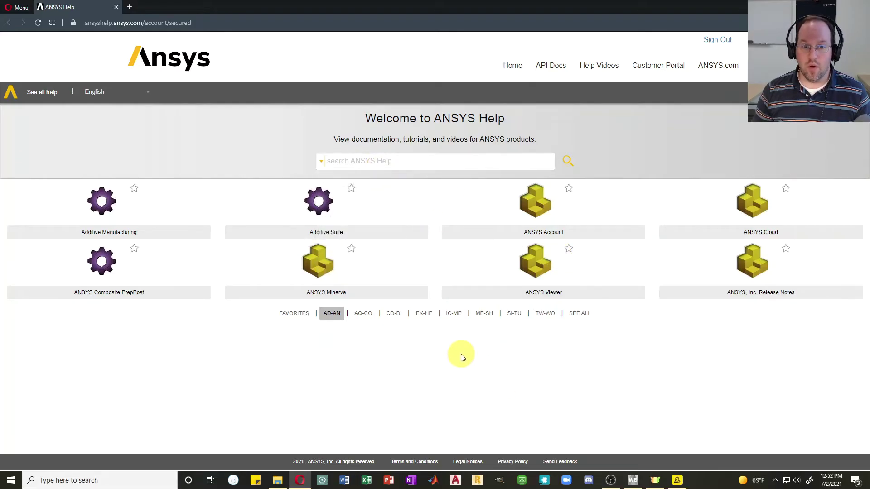
click(454, 313)
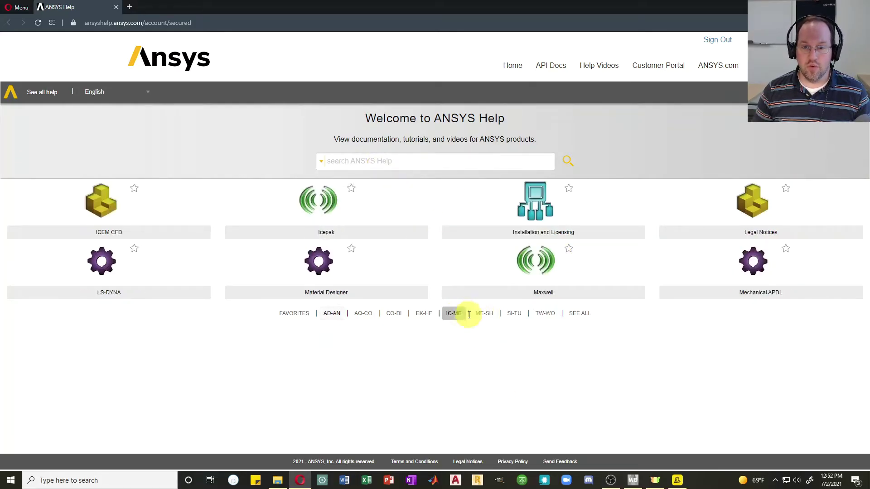
click(765, 263)
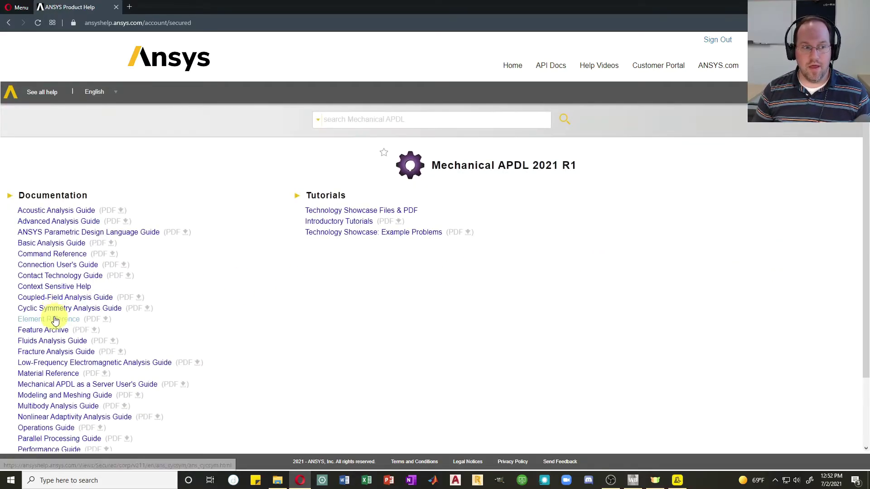
click(58, 376)
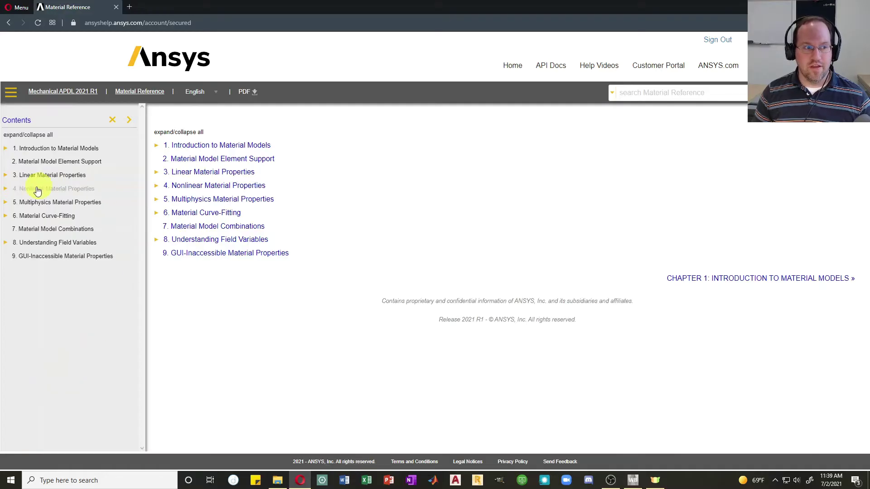
Open section 4.7 Viscoelasticity and scroll to the Prony series shear and bulk equations.
click(7, 189)
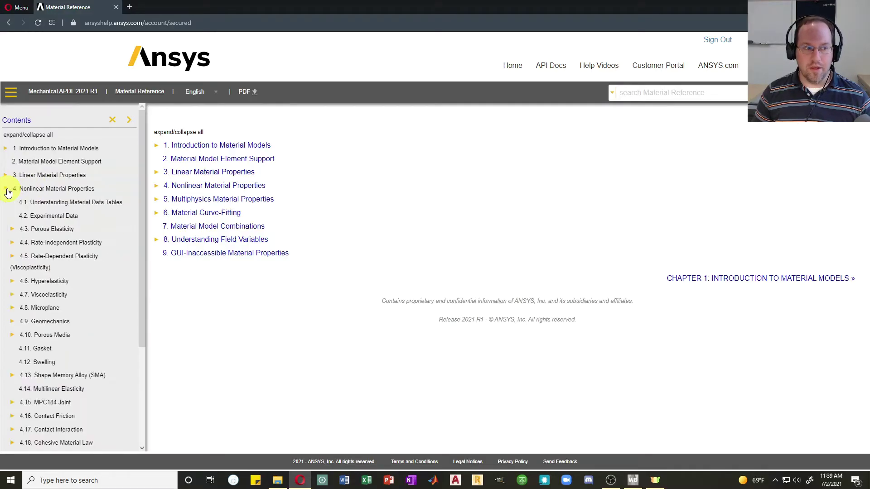
click(48, 296)
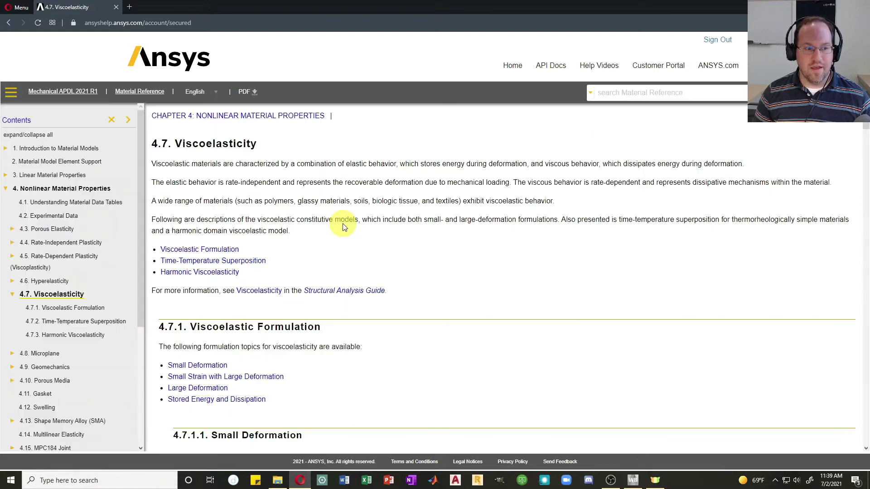
scroll(346, 240, down, 1)
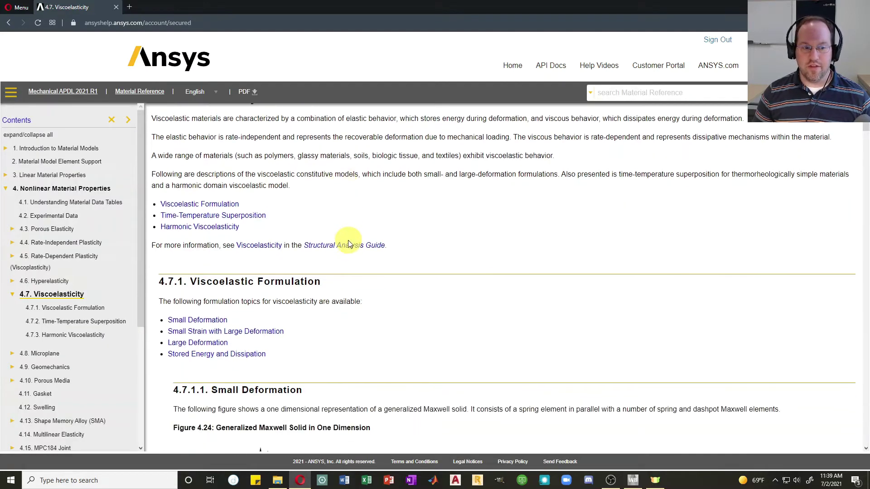
scroll(345, 265, down, 2)
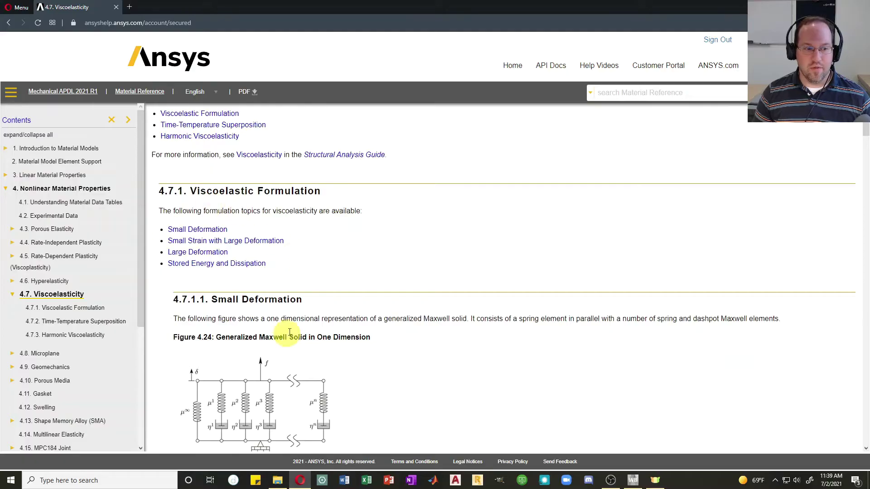
scroll(296, 392, down, 2)
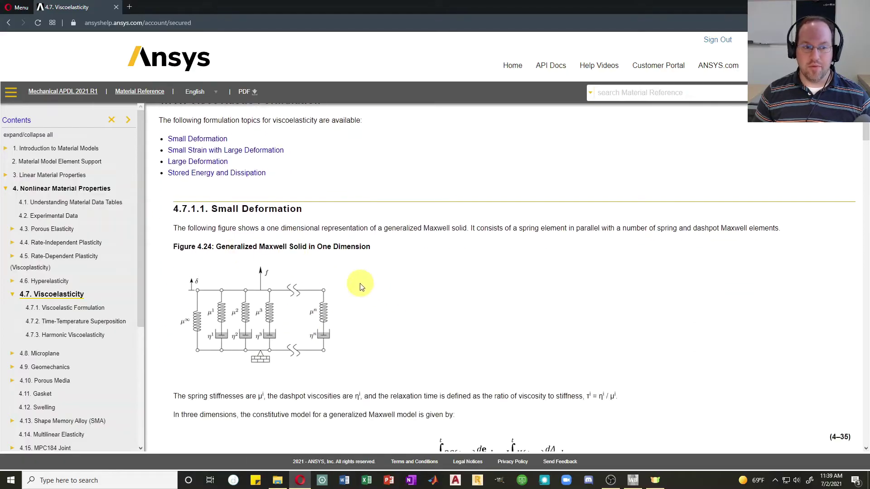
scroll(368, 286, down, 6)
scroll(371, 285, down, 1)
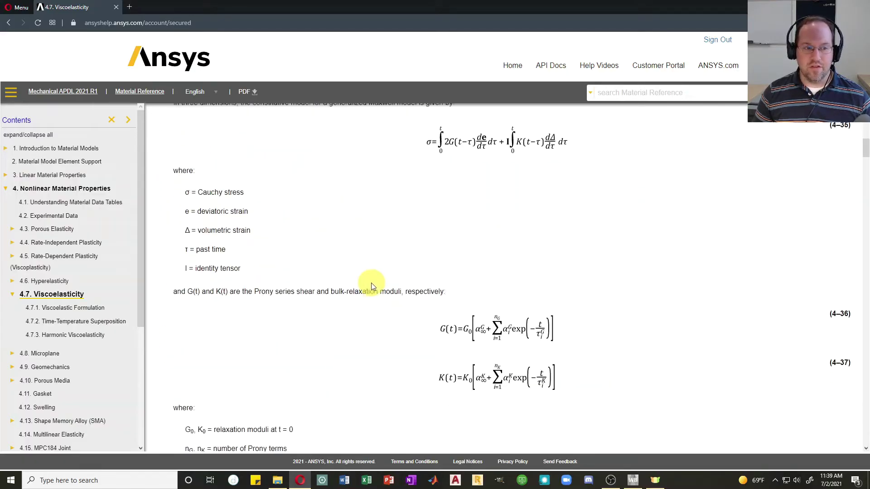
scroll(353, 300, down, 2)
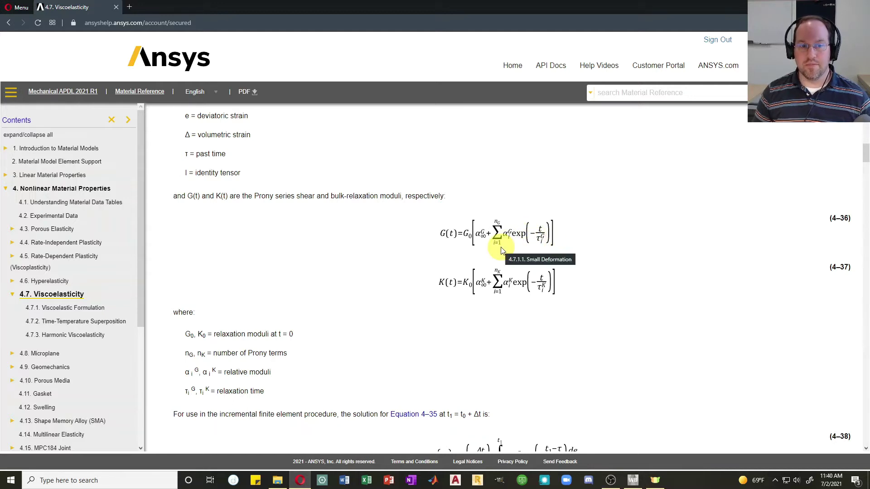
Back in Workbench, set 3 Prony terms and enter the first: relative modulus 0.5, relaxation time 1 s.
click(633, 480)
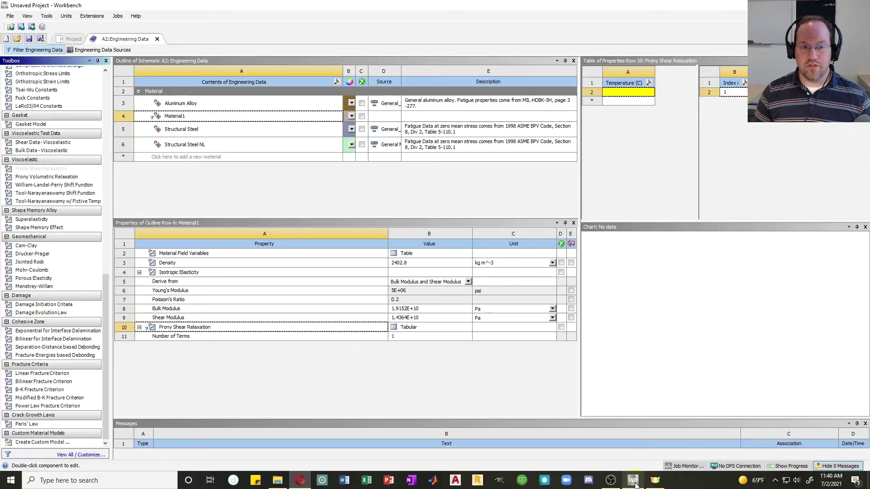
click(403, 337)
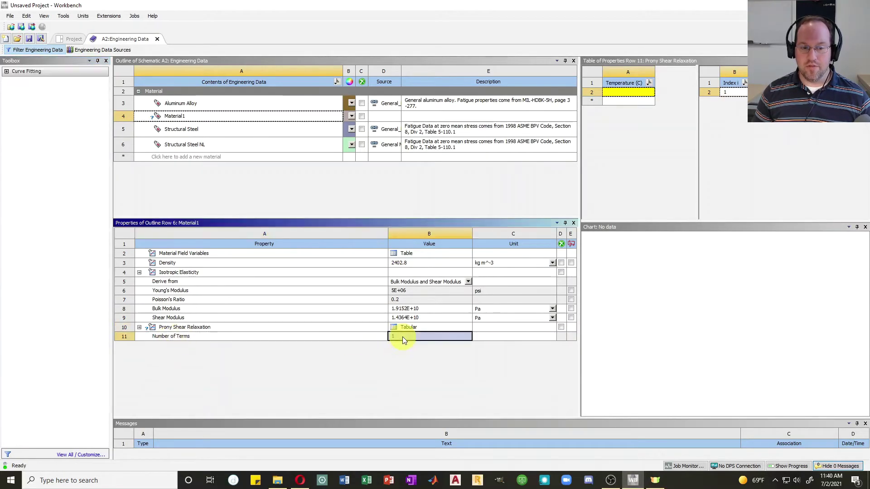
text(3)
key(Return)
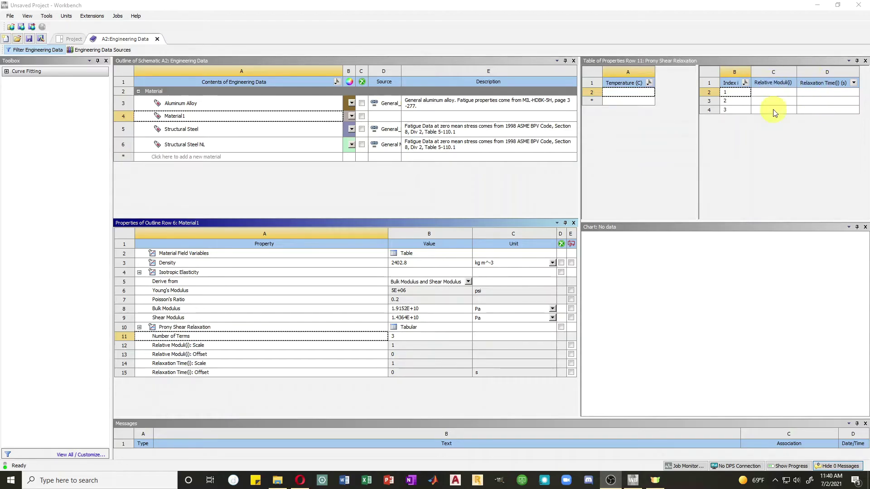
click(775, 93)
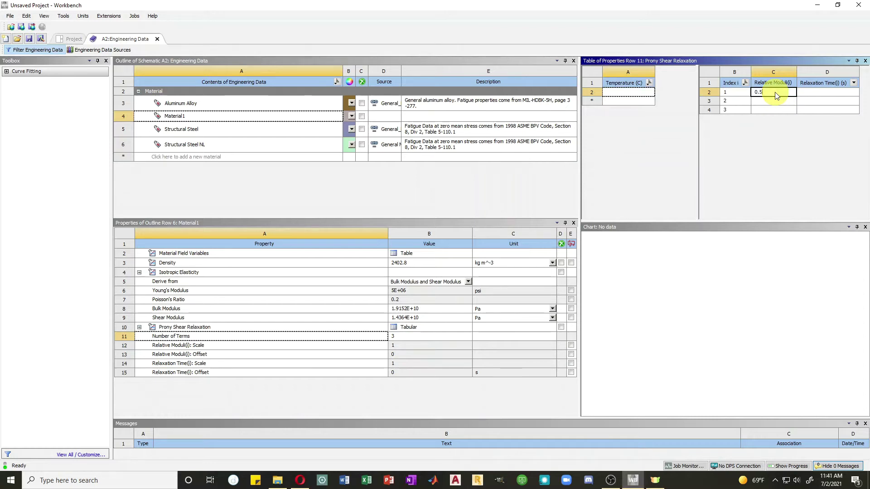
key(Return)
click(803, 93)
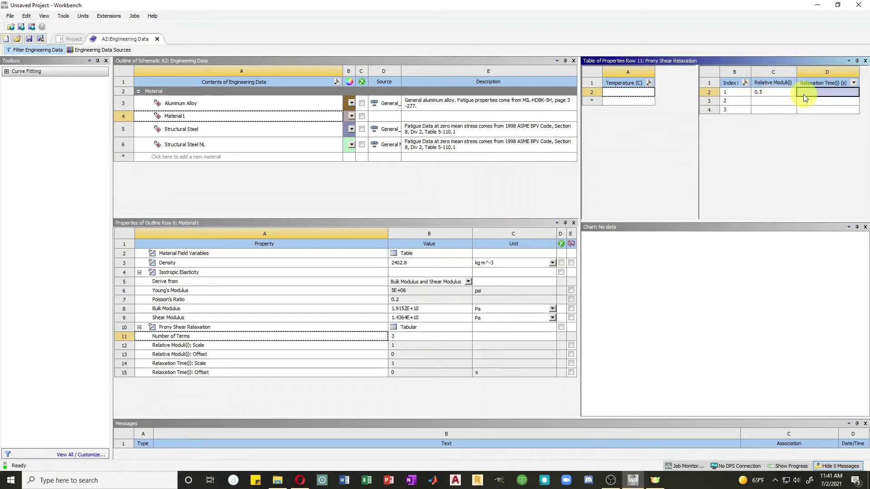
text(1)
key(Return)
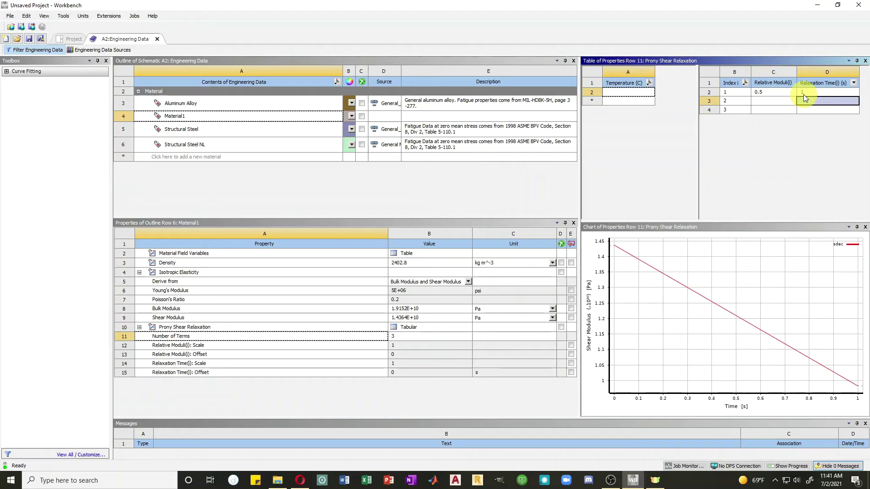
Enter the remaining Prony terms: modulus 0.2 with time 10, and 0.2 with time 100.
click(765, 102)
text(0.2)
key(Return)
click(811, 100)
text(10)
key(Return)
click(770, 110)
text(0.)
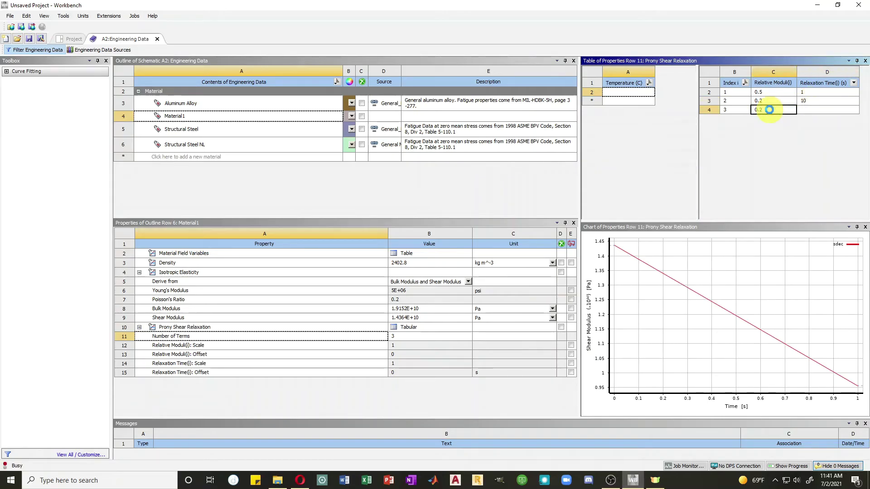
click(814, 111)
text(100)
key(Return)
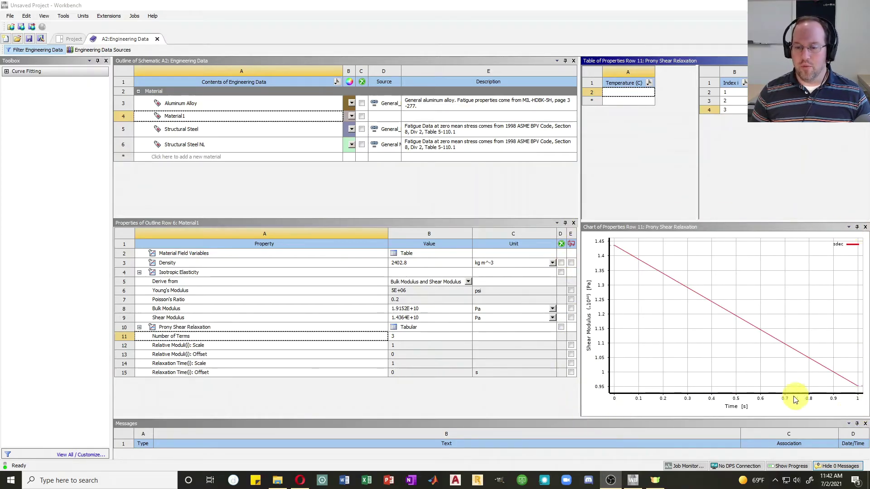
Fix the Prony shear relaxation chart's time axis to a manual range of 0 to 1000 s.
right_click(748, 395)
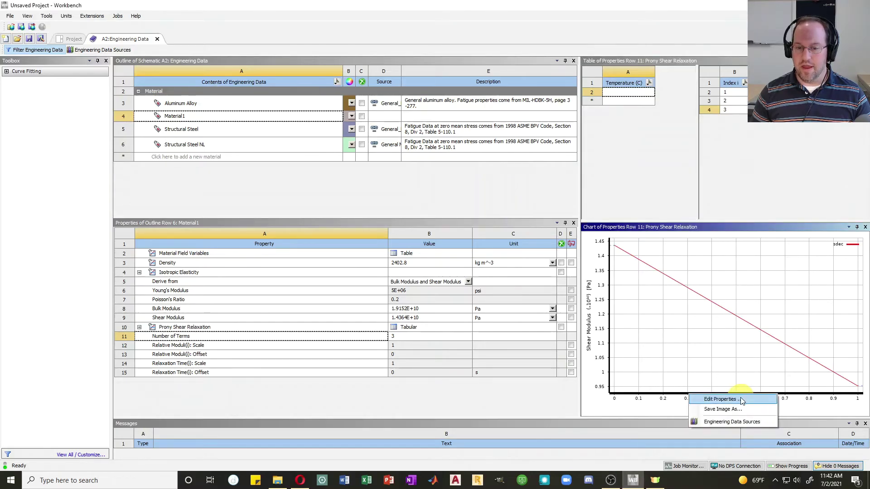
click(742, 399)
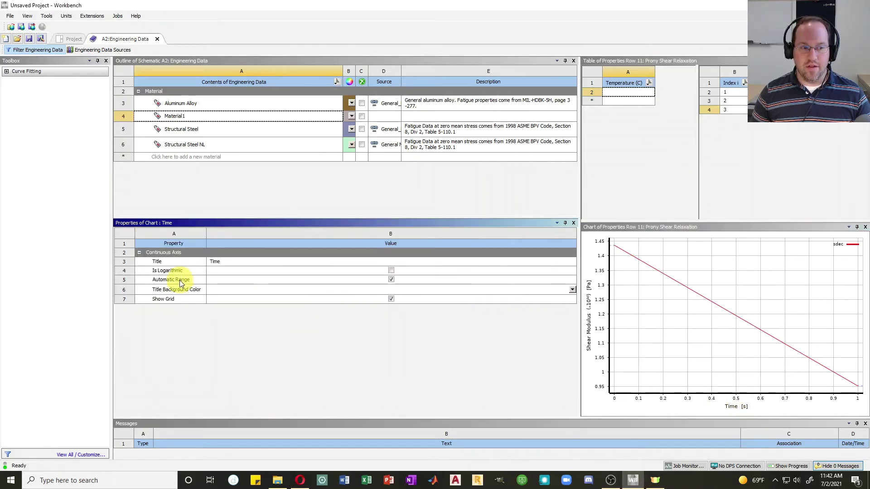
click(391, 280)
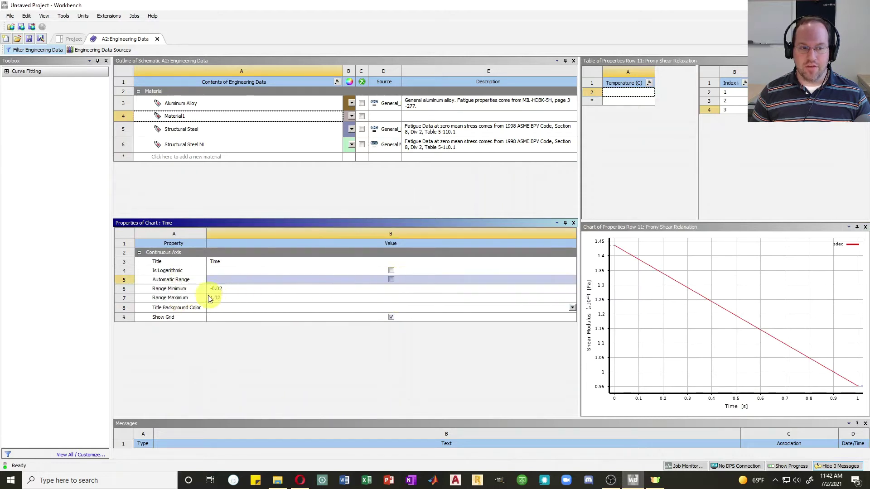
click(228, 289)
text(0)
key(Return)
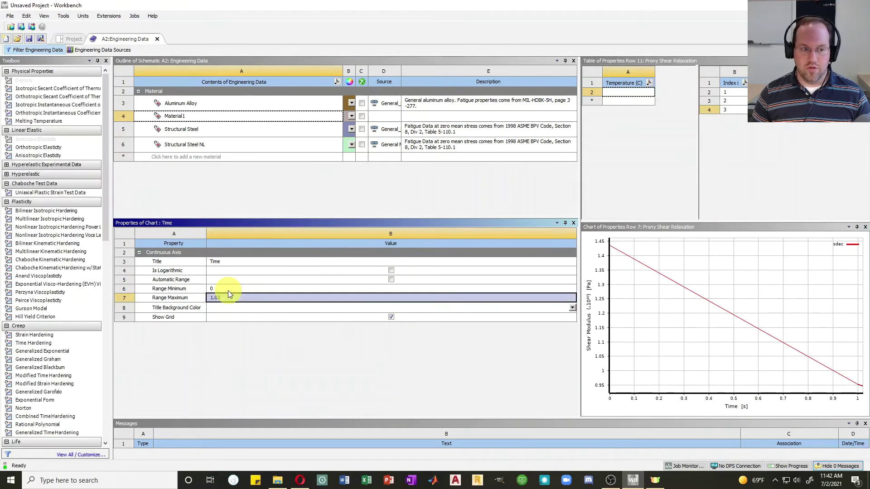
text(1000)
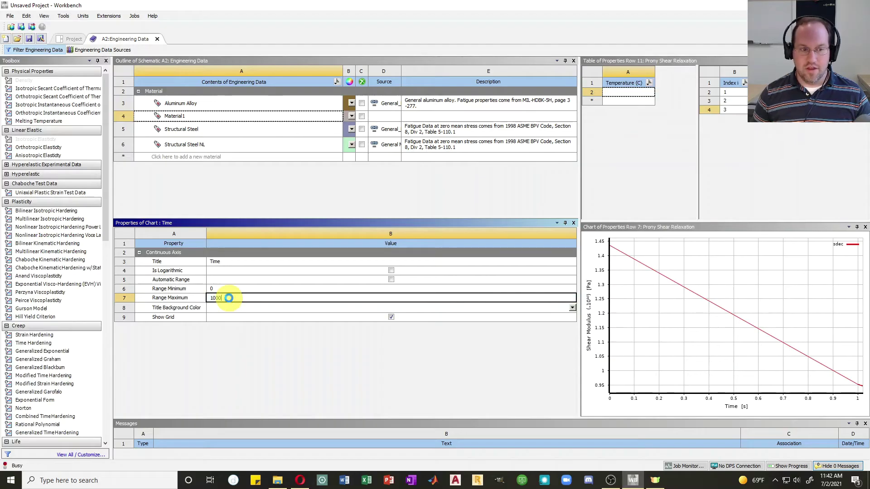
key(Return)
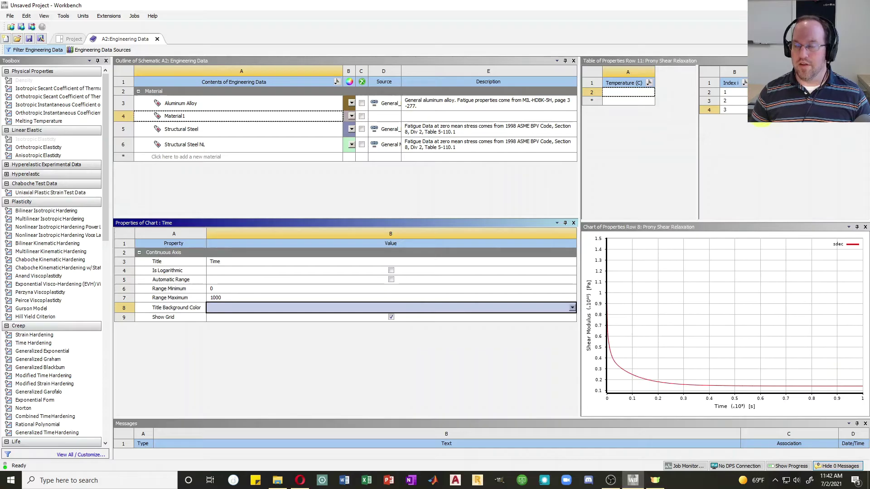
click(699, 203)
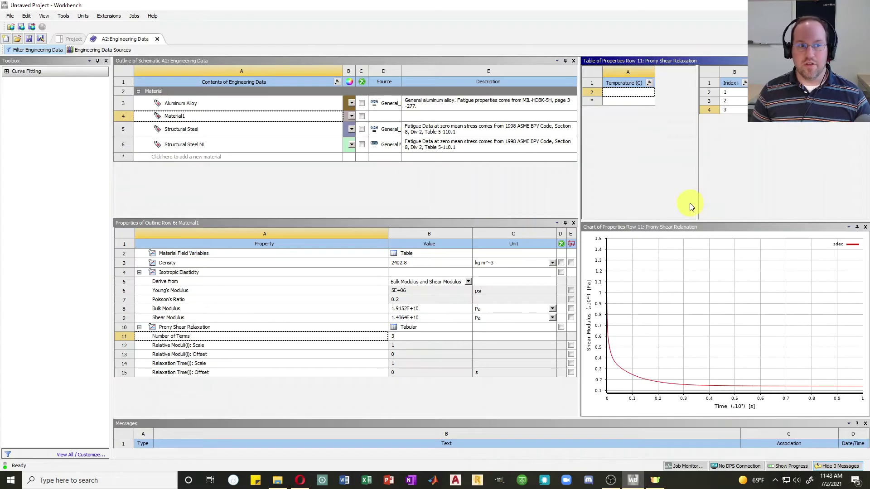
Leave Engineering Data and open the Static Structural system's geometry in SpaceClaim.
click(170, 117)
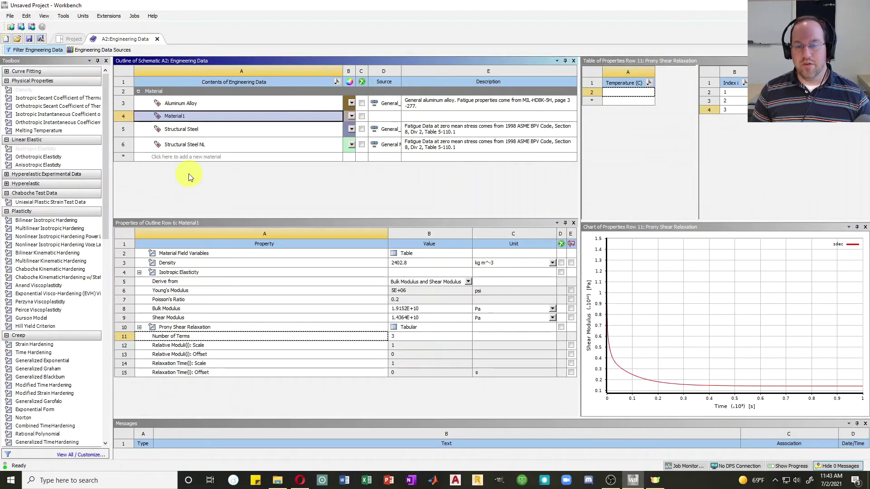
click(158, 40)
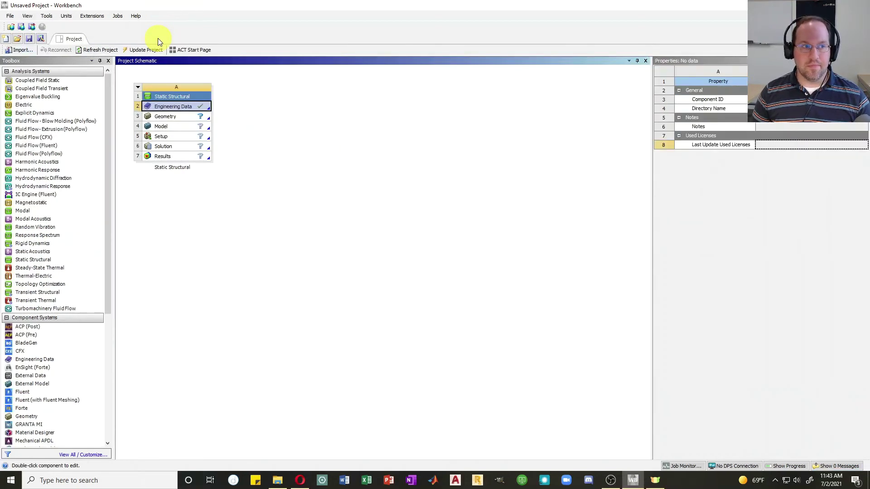
double_click(170, 115)
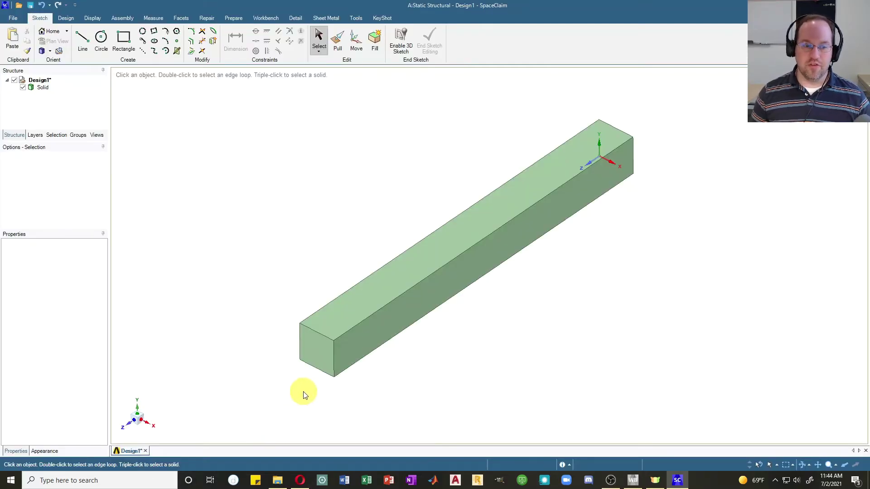
Select the bar's front end face in SpaceClaim, then clear the selection without changes.
click(318, 372)
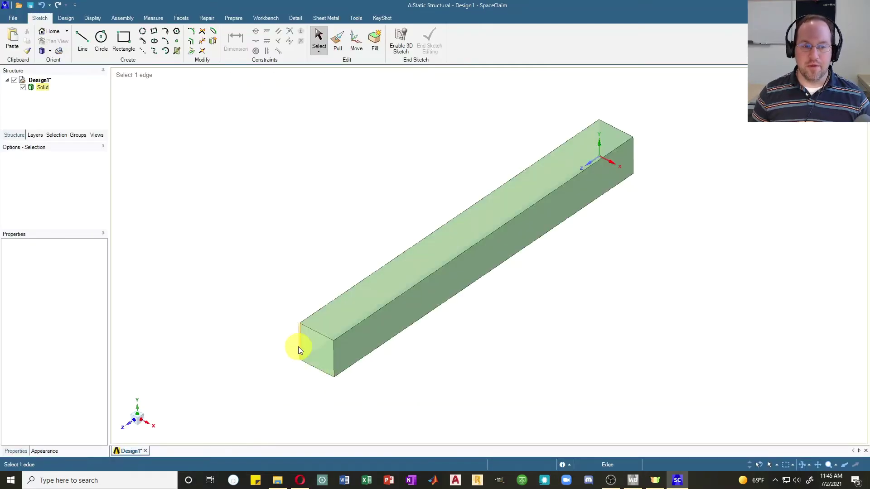
key(Escape)
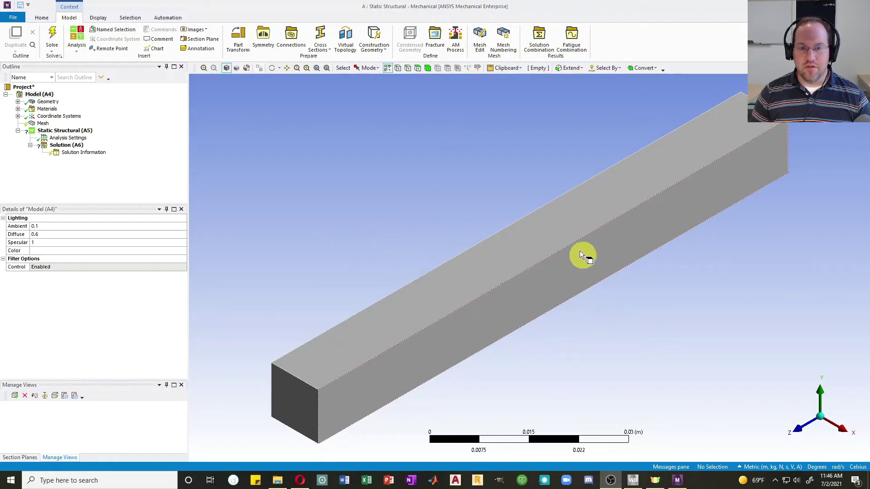
Assign Material1 to the SYS\Solid beam body in place of Structural Steel.
click(39, 94)
click(18, 101)
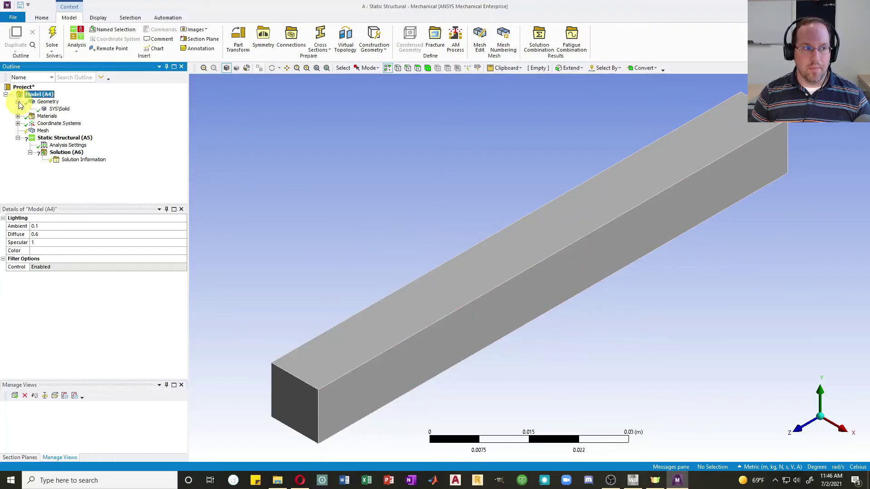
click(52, 109)
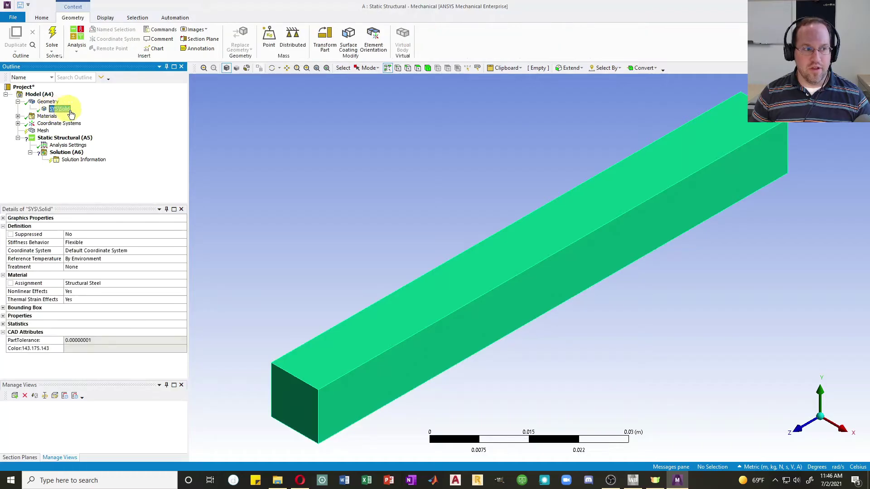
click(93, 283)
click(182, 284)
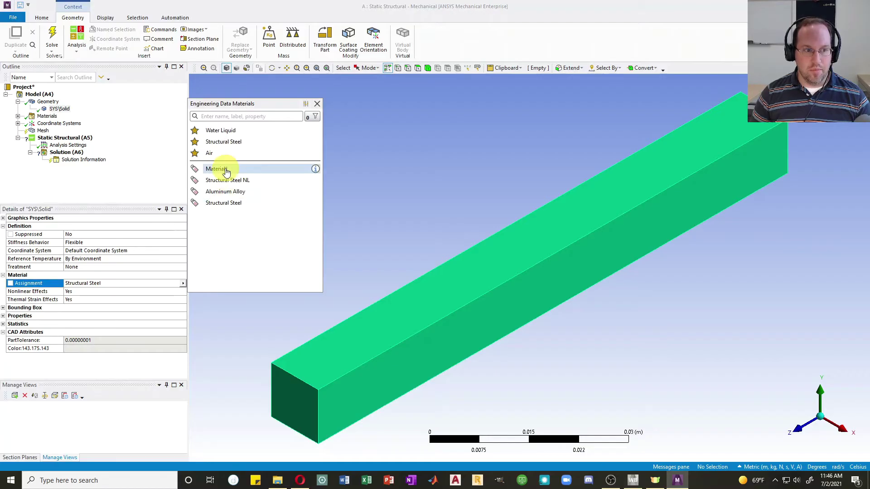
click(222, 170)
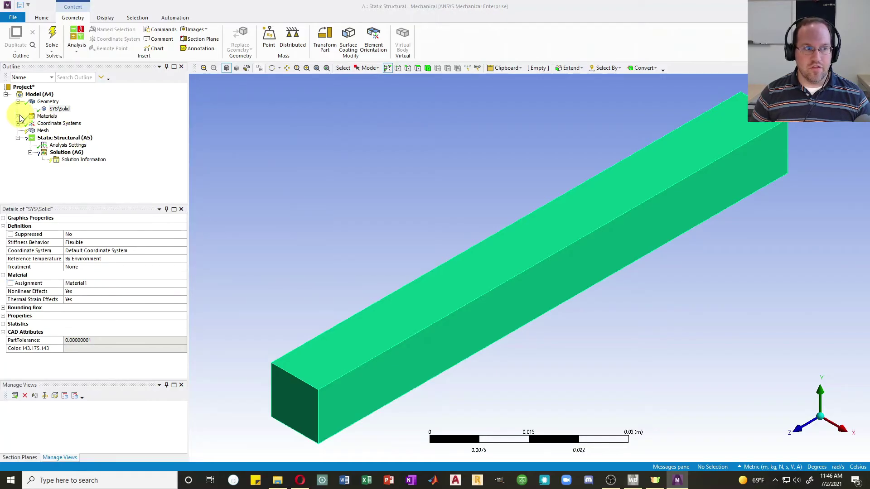
Review Material1, Structural Steel NL and Structural Steel, then generate the beam's mesh.
click(18, 116)
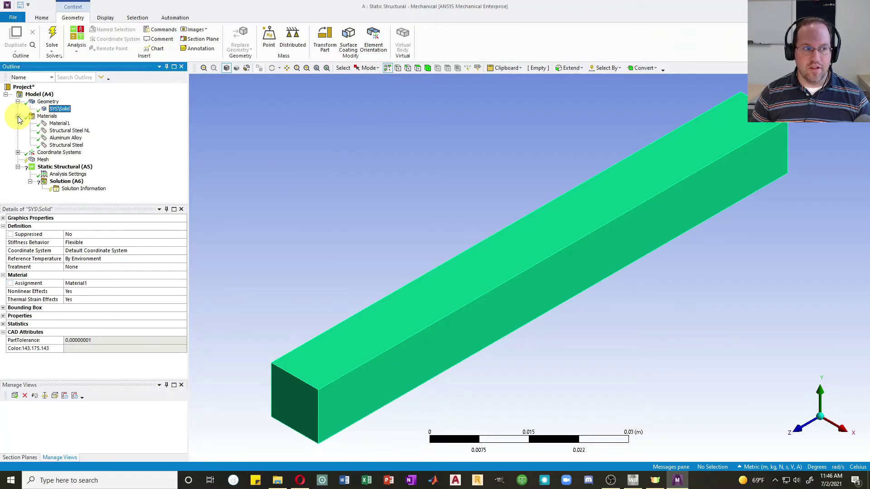
click(59, 124)
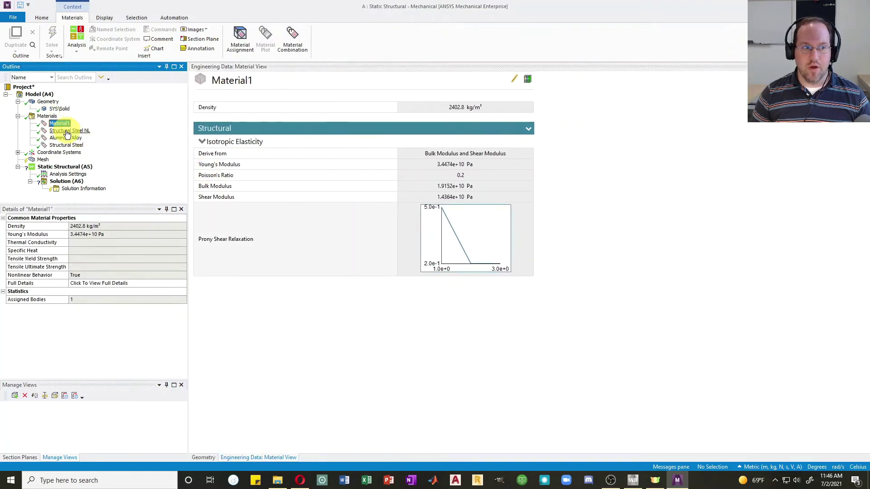
click(88, 131)
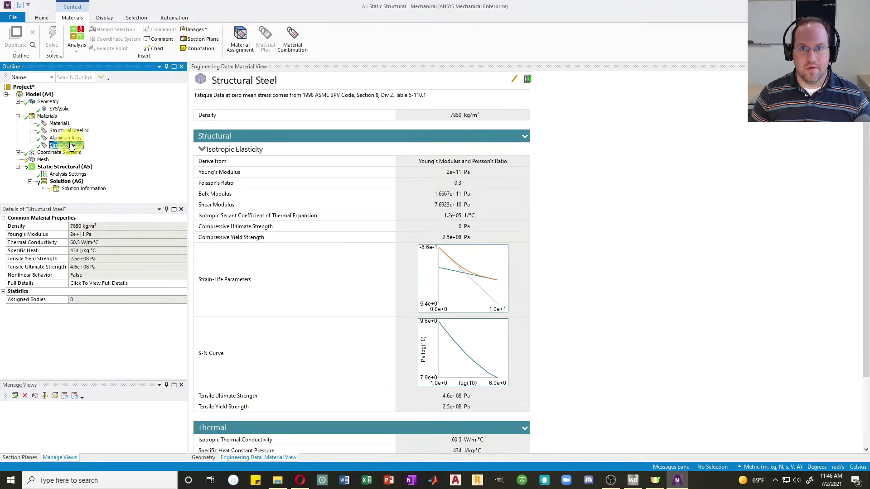
click(49, 160)
click(121, 37)
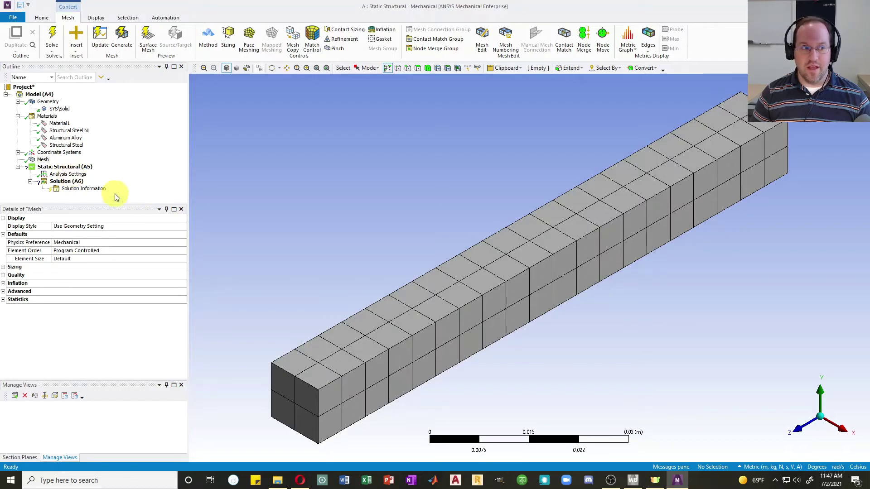
Add a Fixed Support to the beam's near end face.
click(65, 168)
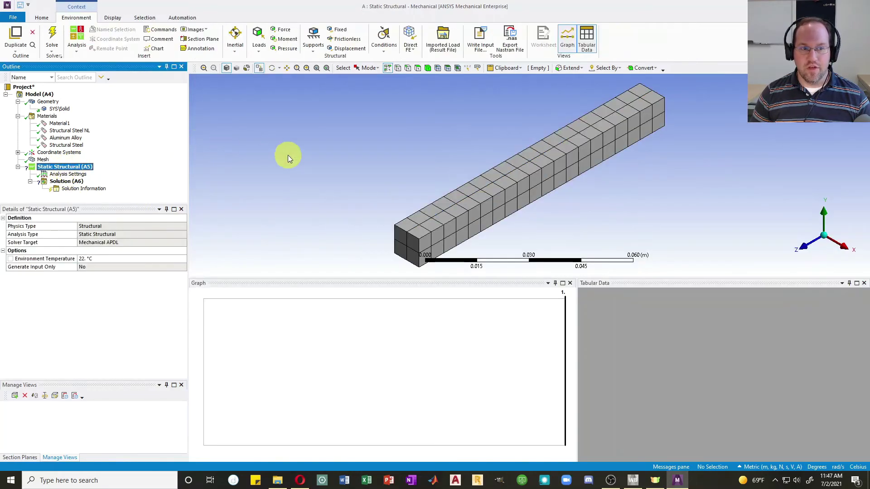
drag(471, 278, 451, 414)
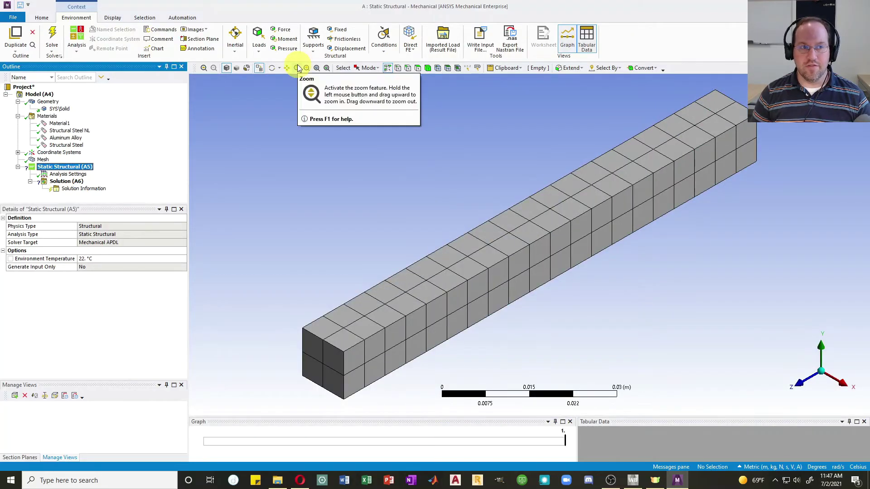
click(335, 29)
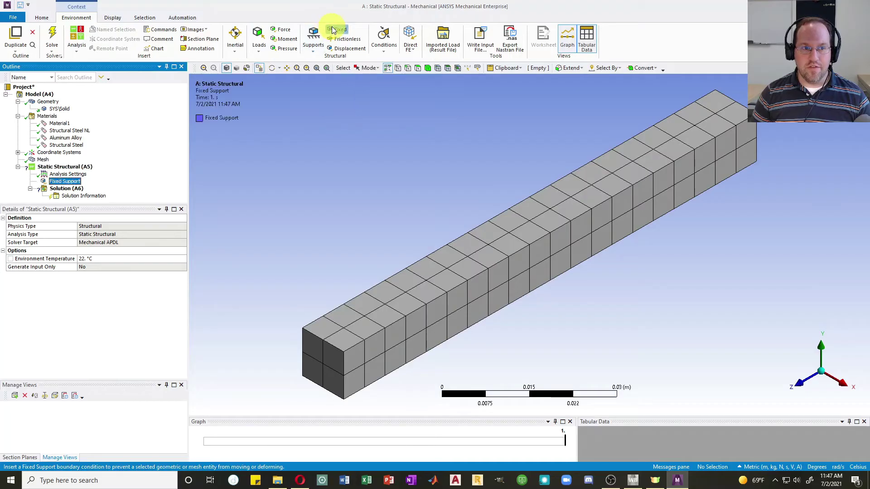
click(322, 374)
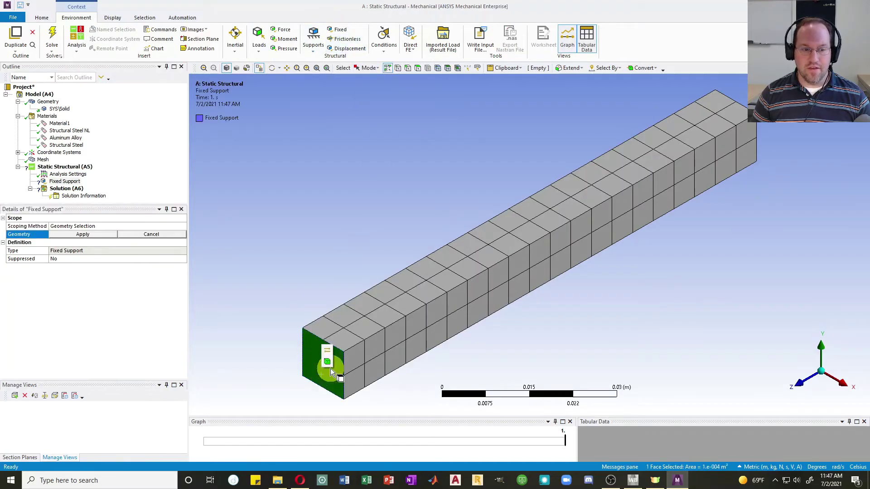
click(82, 234)
middle_drag(743, 259, 423, 188)
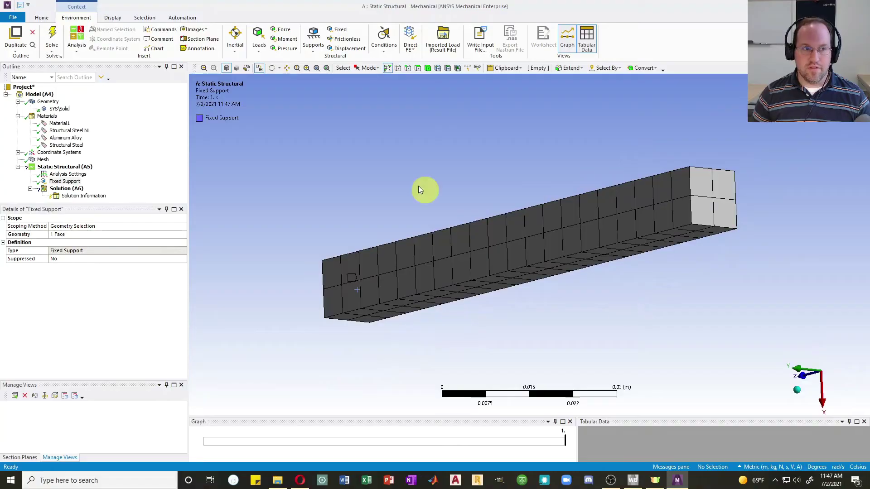
click(282, 30)
Scope the Force load to the beam's far end face and return to isometric view.
click(714, 189)
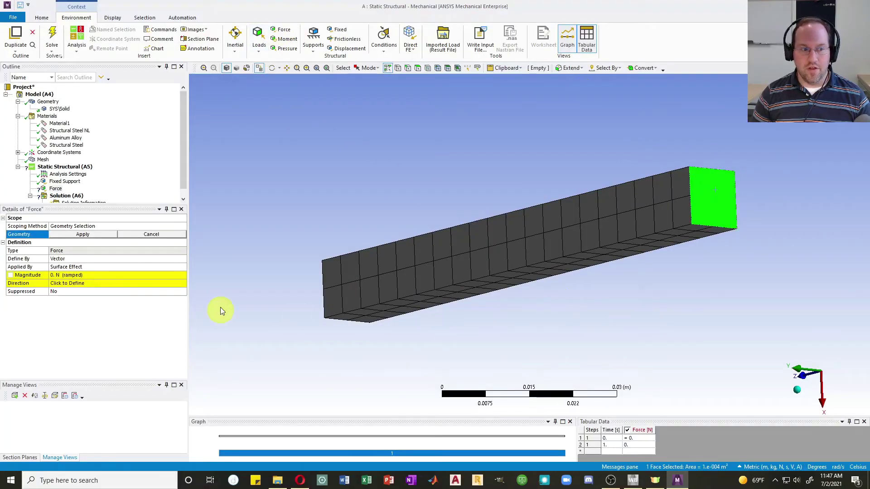
click(82, 234)
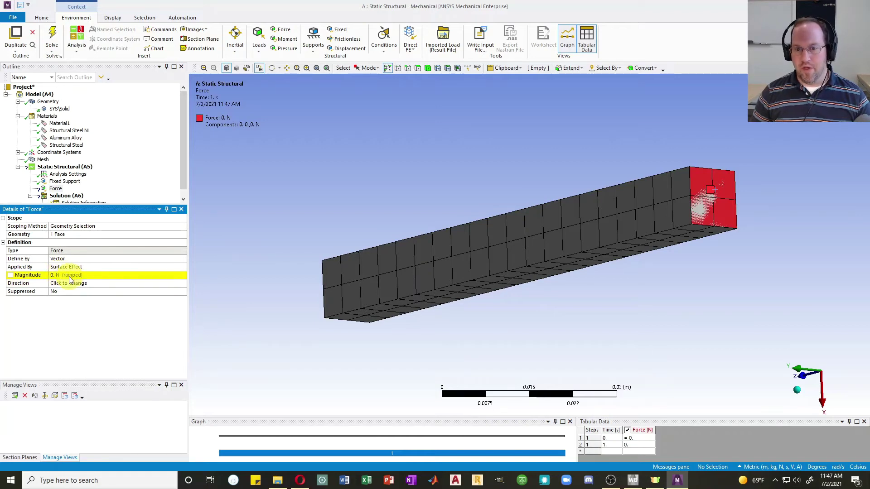
click(795, 391)
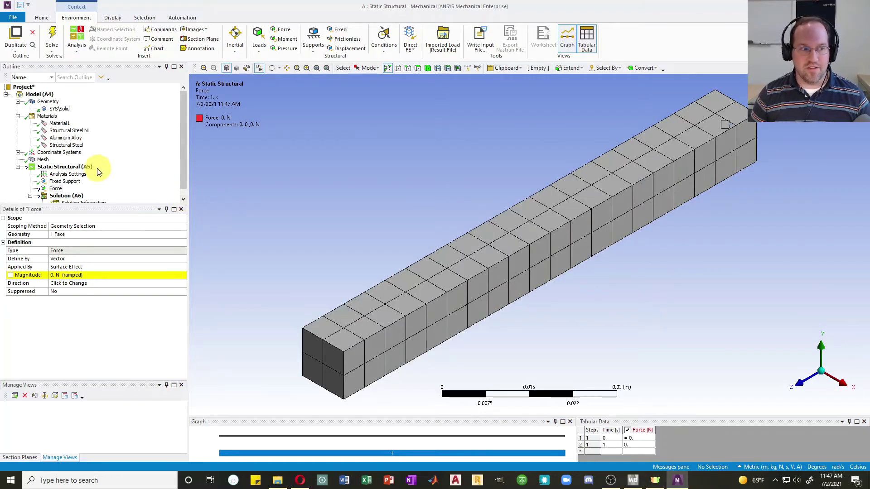
click(68, 174)
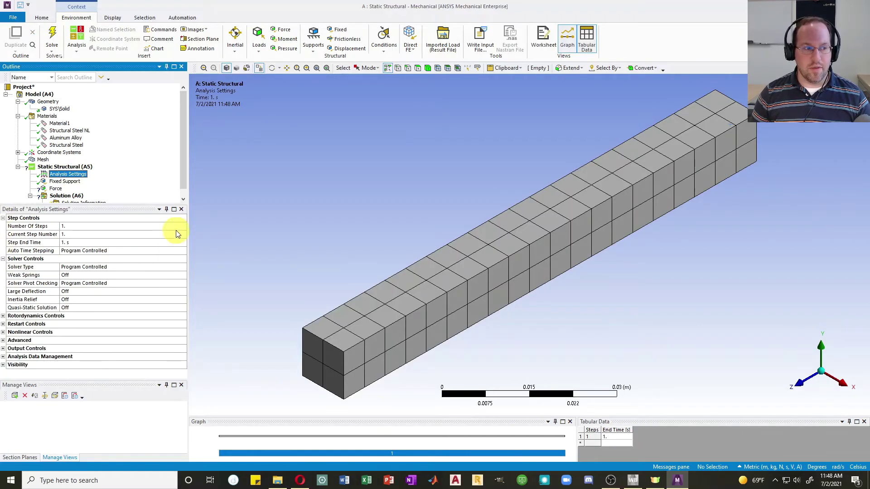
Set the analysis to three load steps.
click(76, 227)
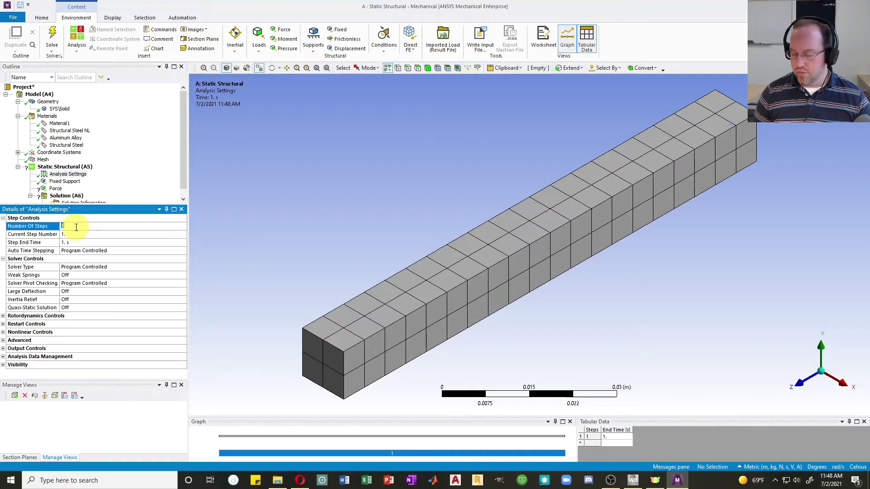
key(Return)
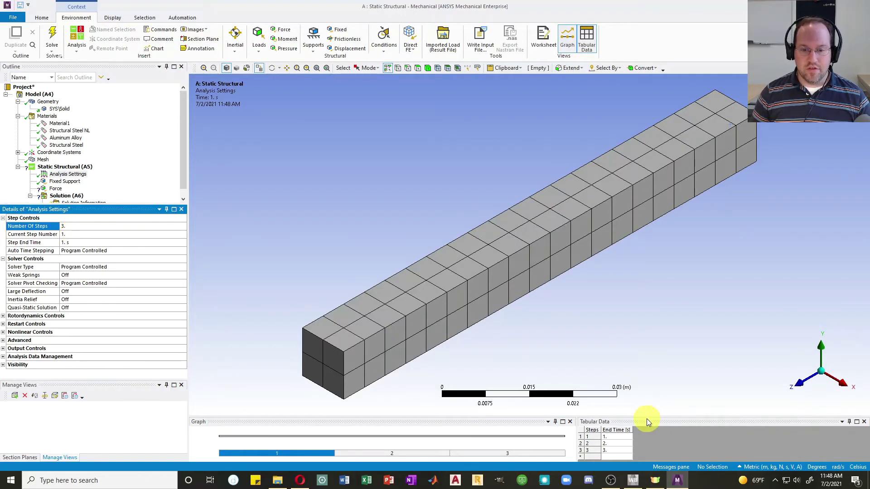
drag(644, 416, 642, 382)
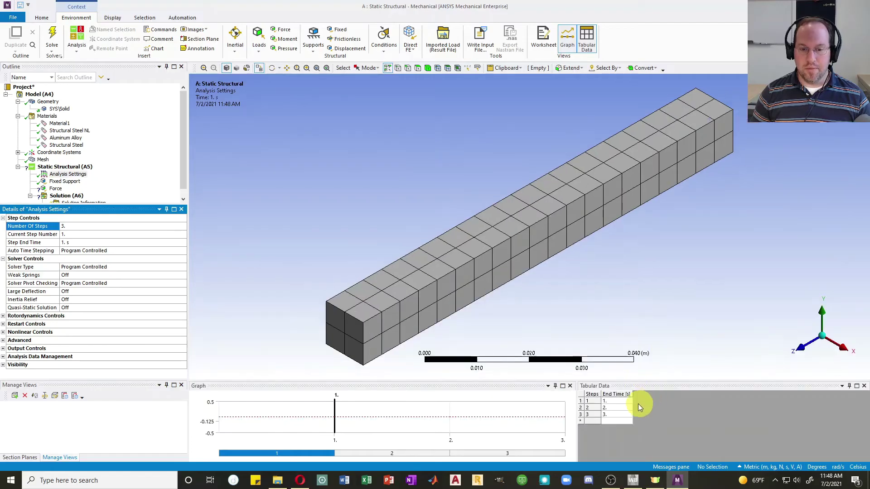
Set the end times of steps 3, 2 and 1 to 300, 200 and 100 s.
click(614, 401)
click(612, 413)
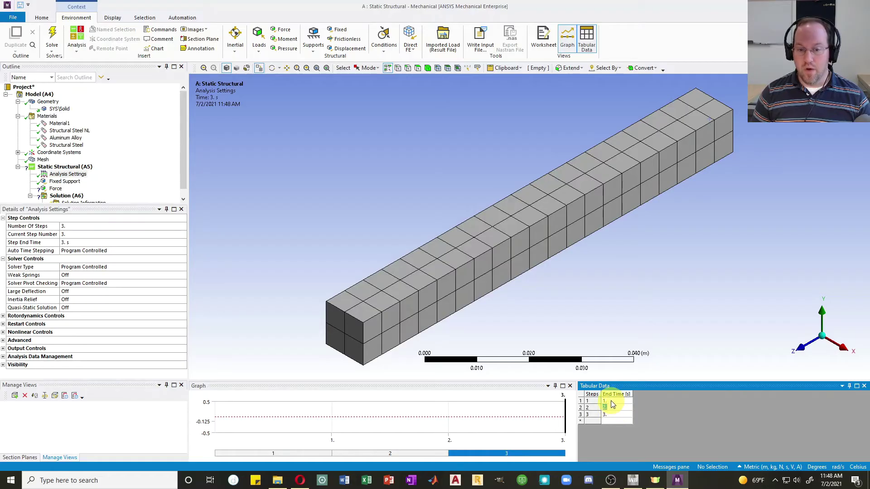
click(609, 415)
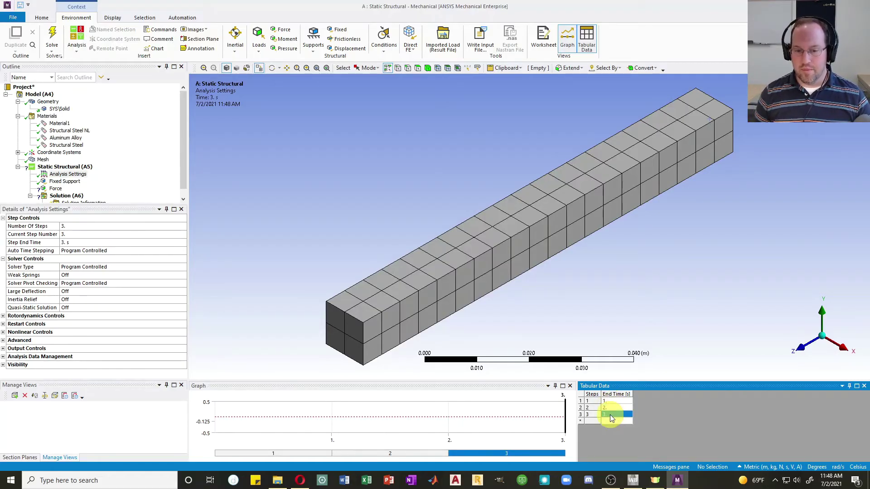
text(300)
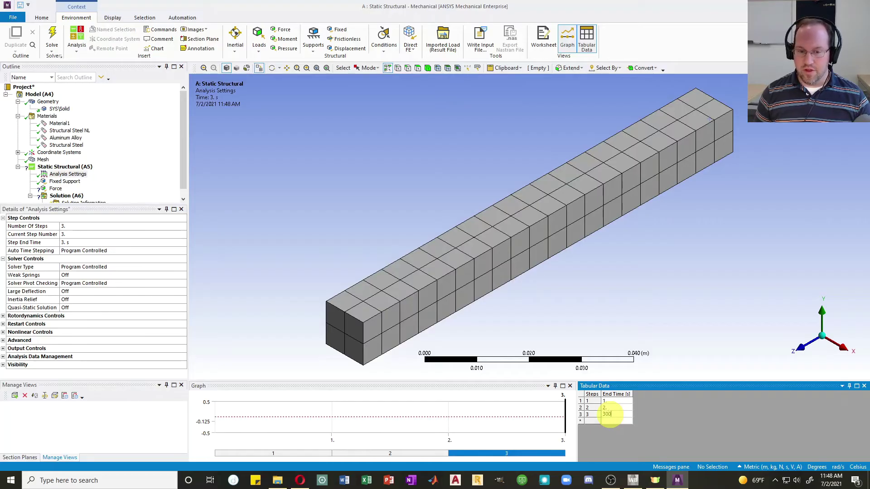
key(Return)
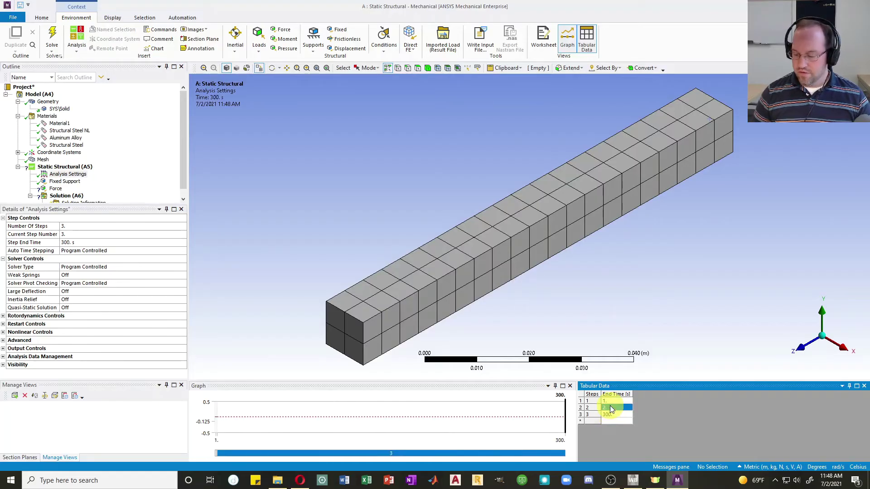
text(200)
click(614, 402)
text(100)
key(Return)
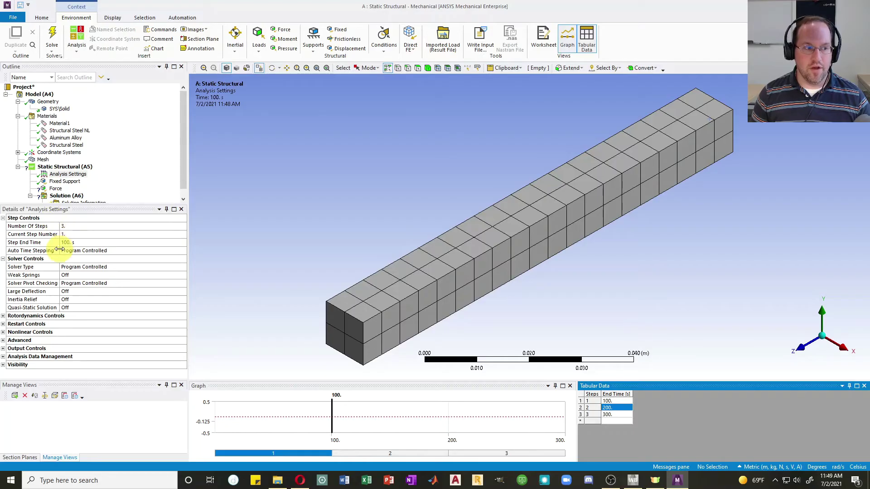
Turn on auto time stepping for load step 1 with 10 initial and minimum substeps.
click(84, 252)
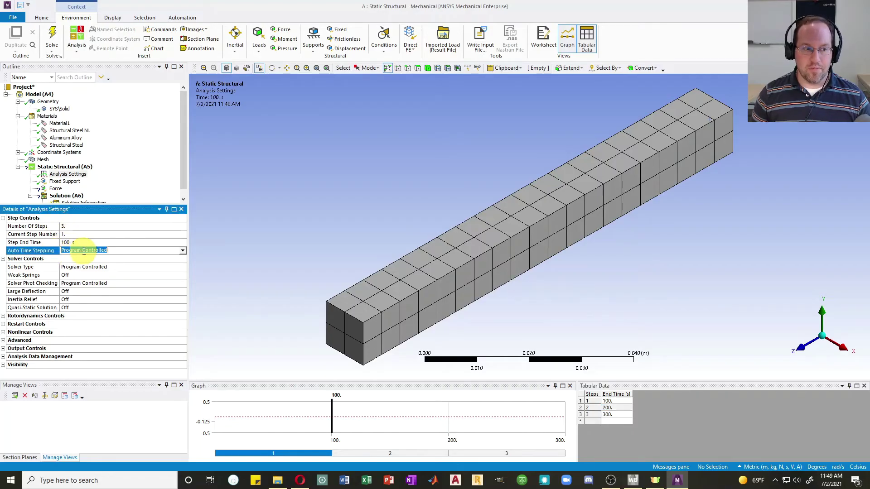
click(182, 251)
click(70, 264)
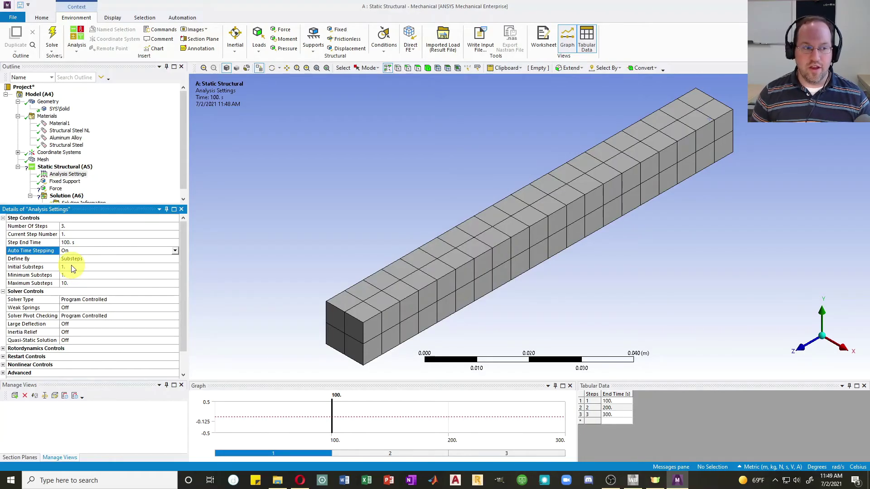
click(72, 266)
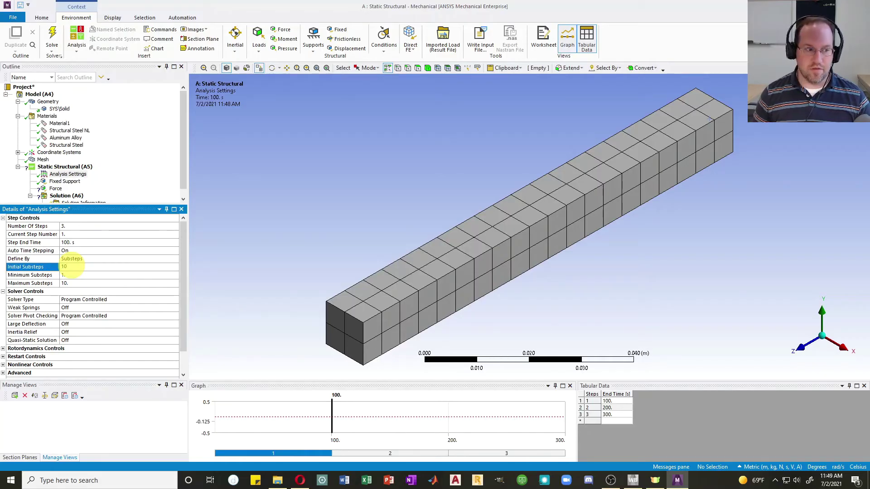
click(70, 274)
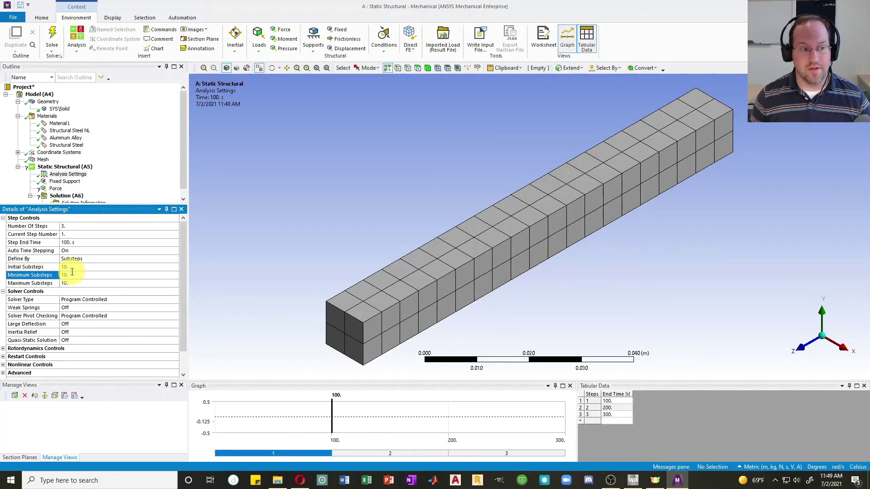
Turn on auto time stepping for load step 2 with 10 initial and minimum substeps.
click(73, 235)
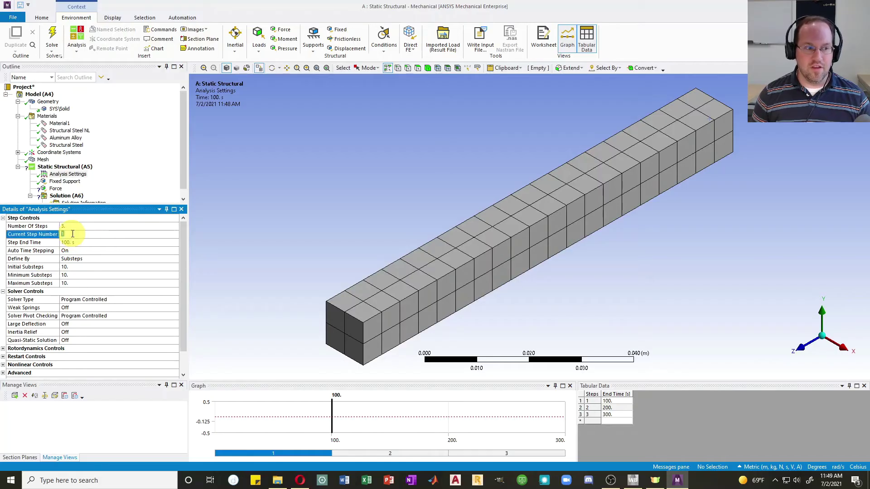
text(2)
key(Return)
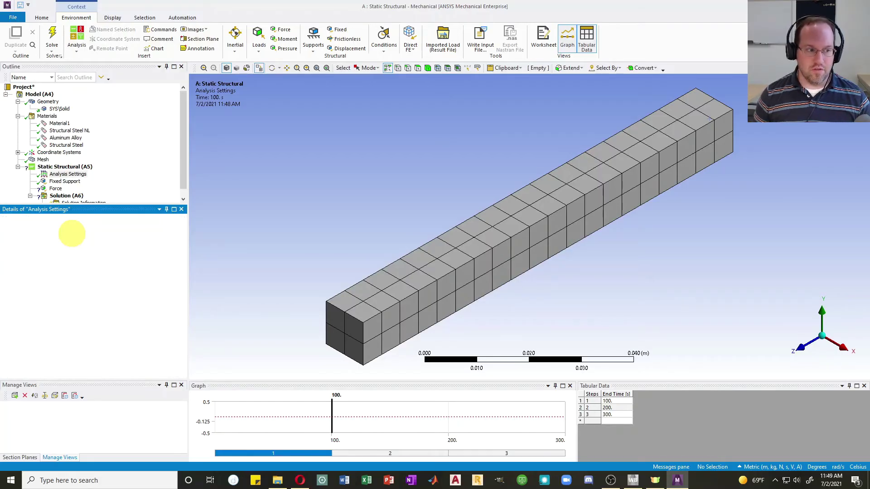
click(78, 252)
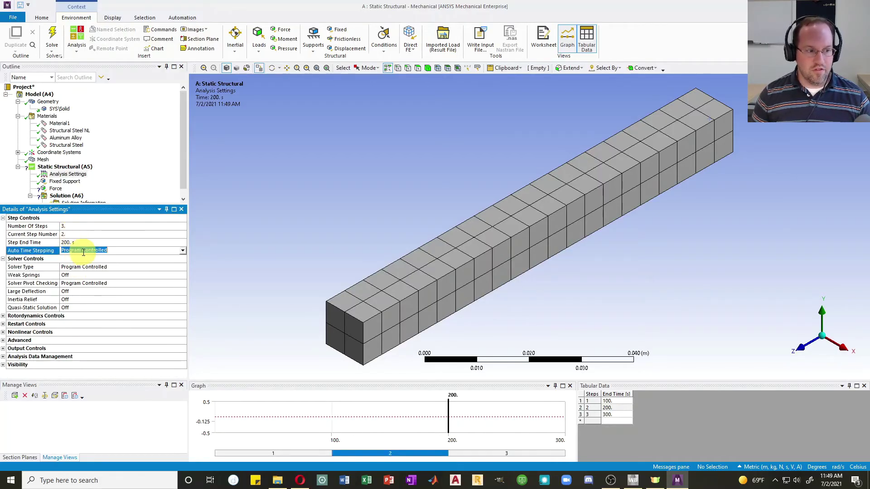
double_click(120, 250)
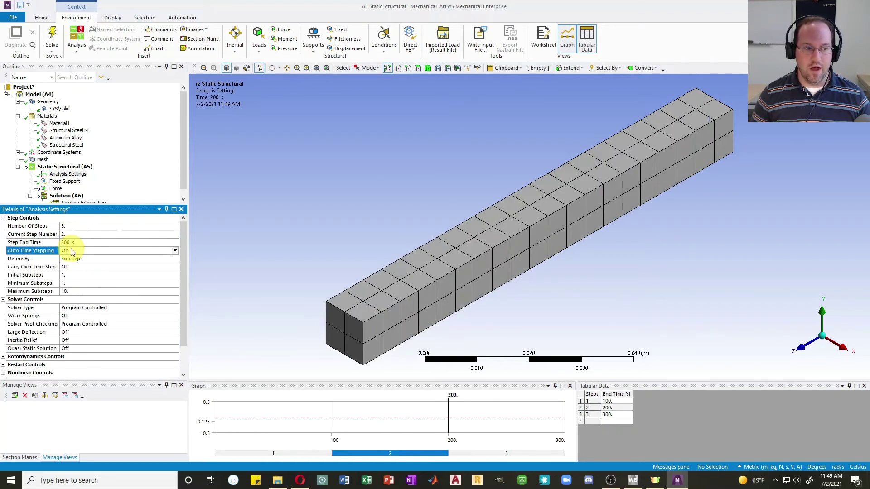
click(72, 277)
click(75, 283)
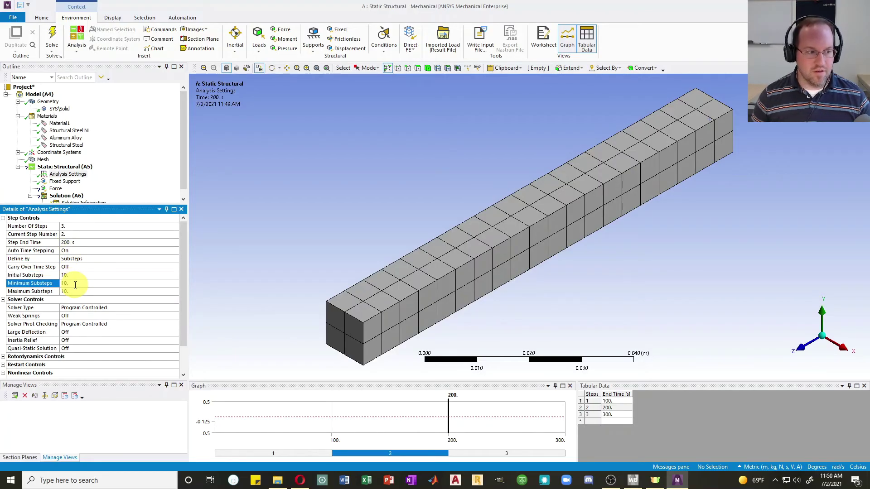
Turn on auto time stepping for load step 3 with 10 initial and minimum substeps.
click(73, 234)
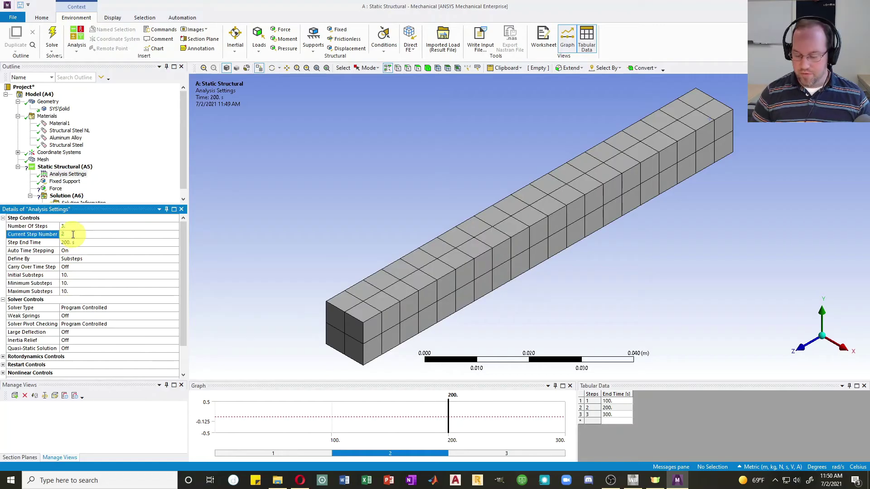
text(3)
key(Return)
click(77, 251)
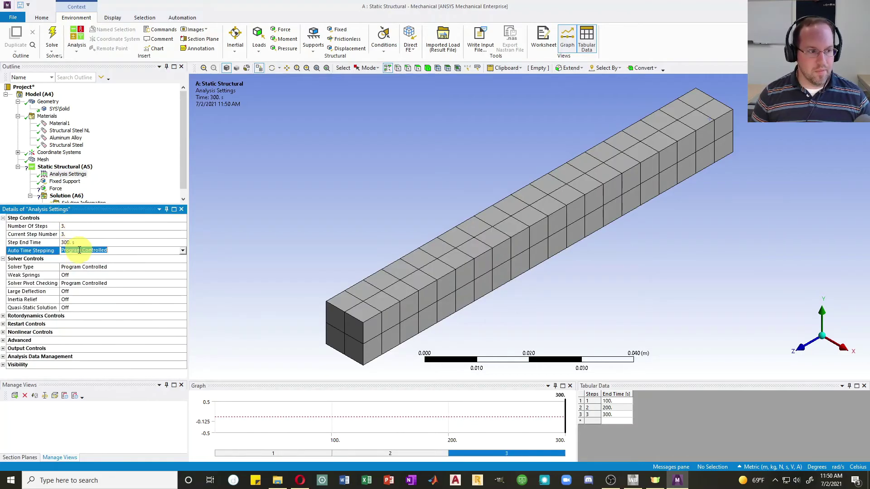
click(76, 275)
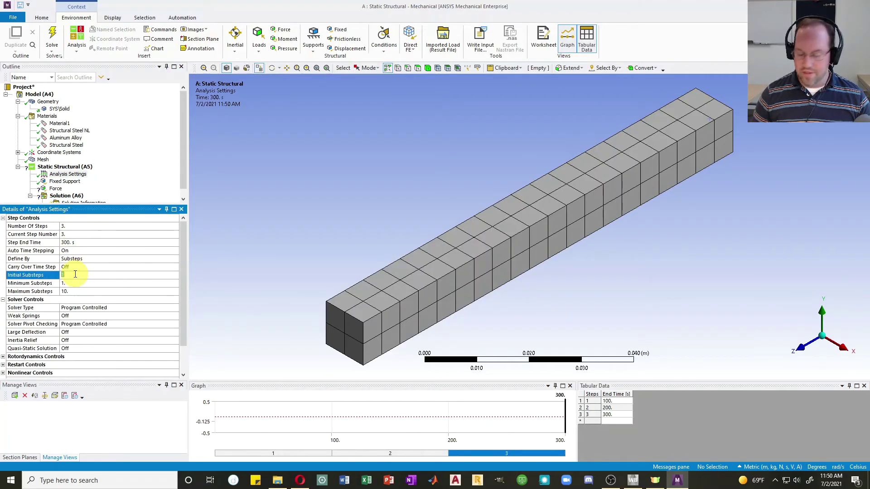
text(10)
key(Return)
click(76, 283)
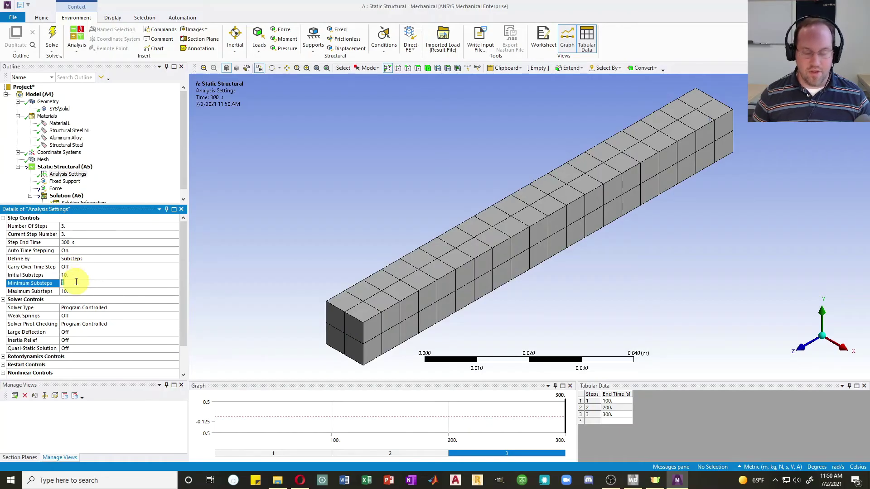
text(10)
key(Return)
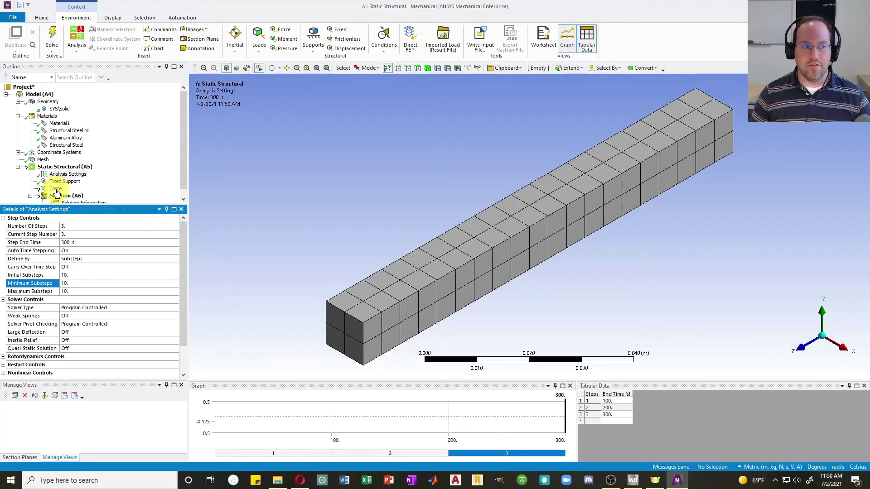
click(56, 189)
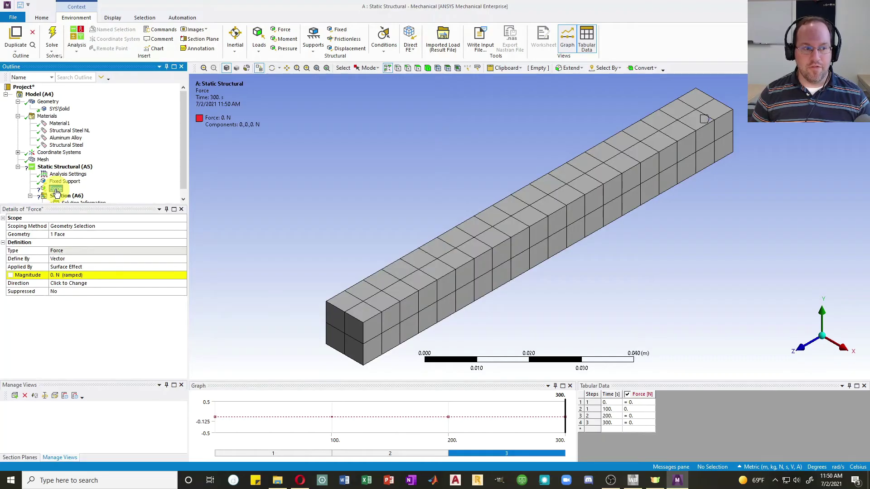
Define the force by components with a Z component of 100 N.
click(183, 268)
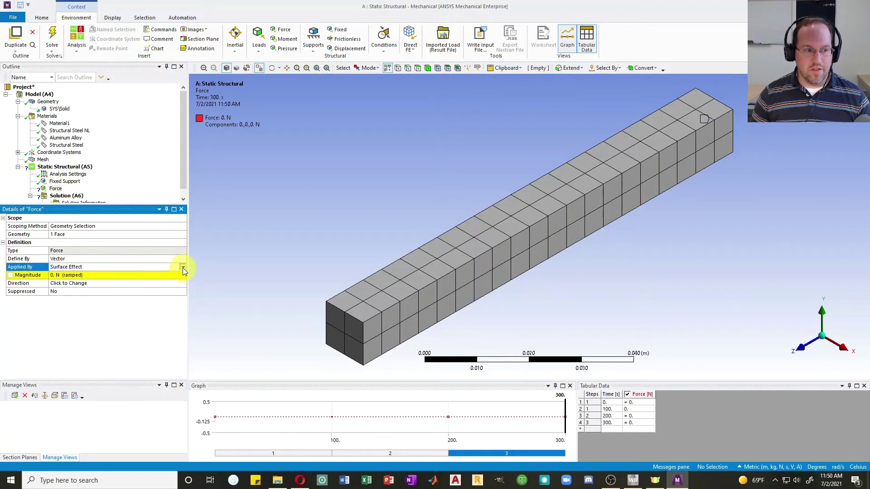
click(183, 268)
click(90, 260)
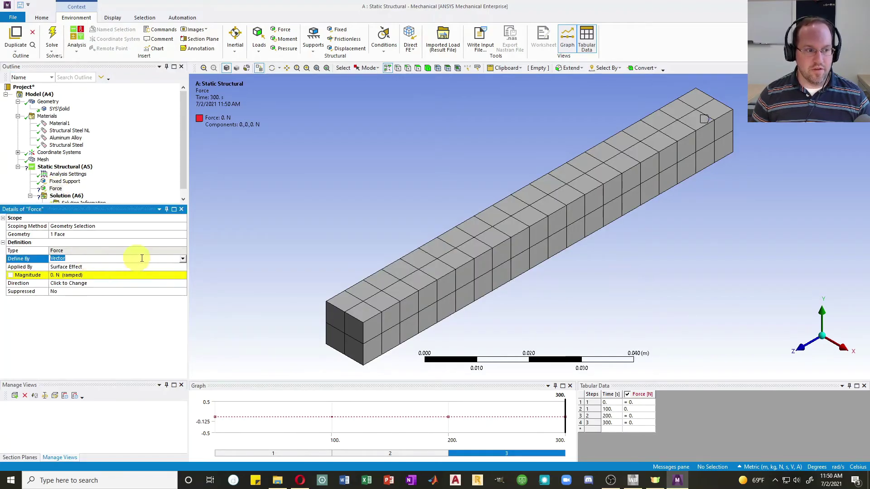
click(182, 259)
click(85, 267)
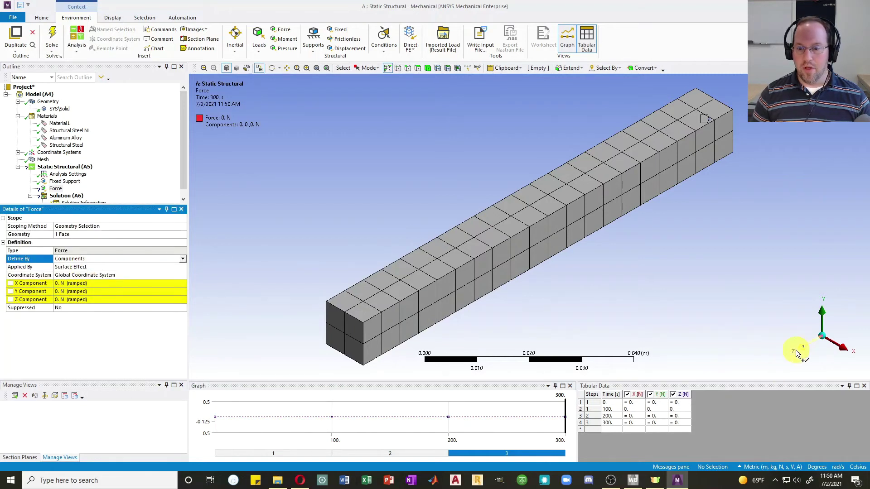
click(87, 302)
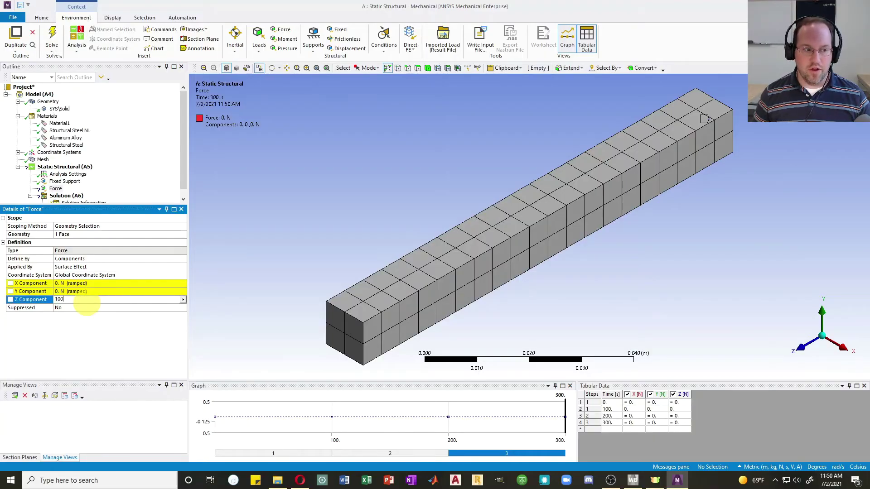
text(100)
key(Return)
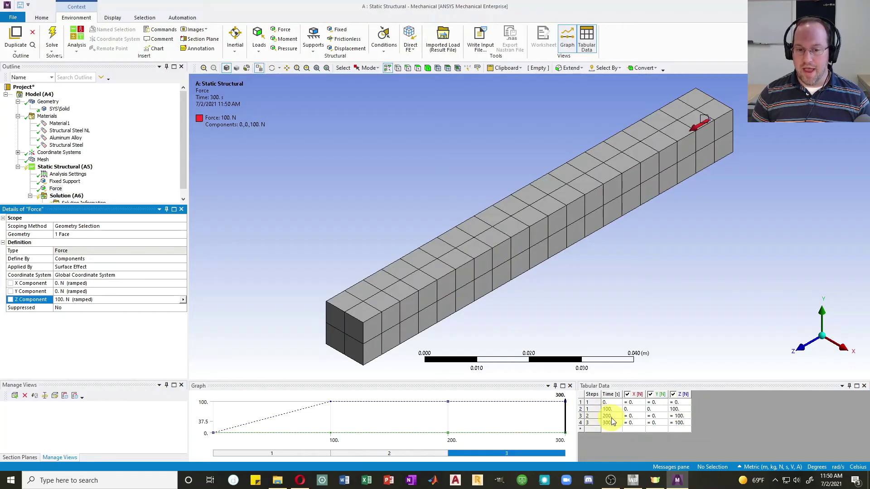
Set the Z force back to 0 at 200 s and solve the model.
click(679, 416)
key(Return)
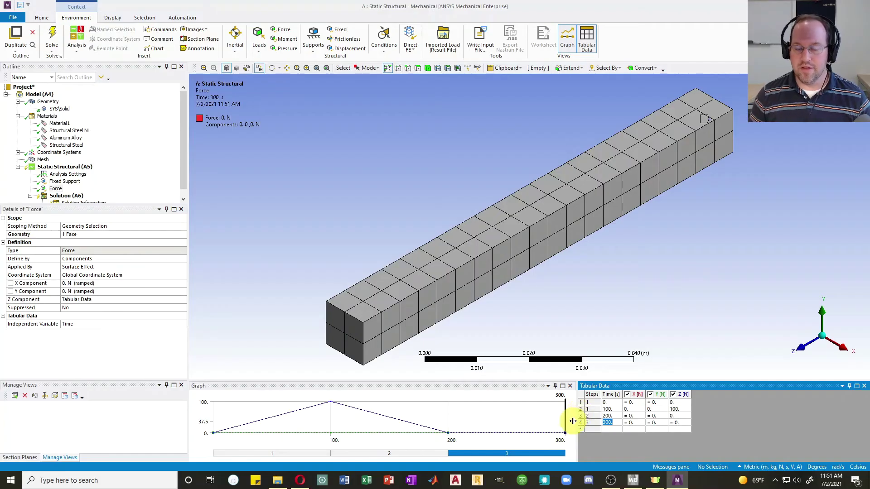
scroll(96, 166, down, 1)
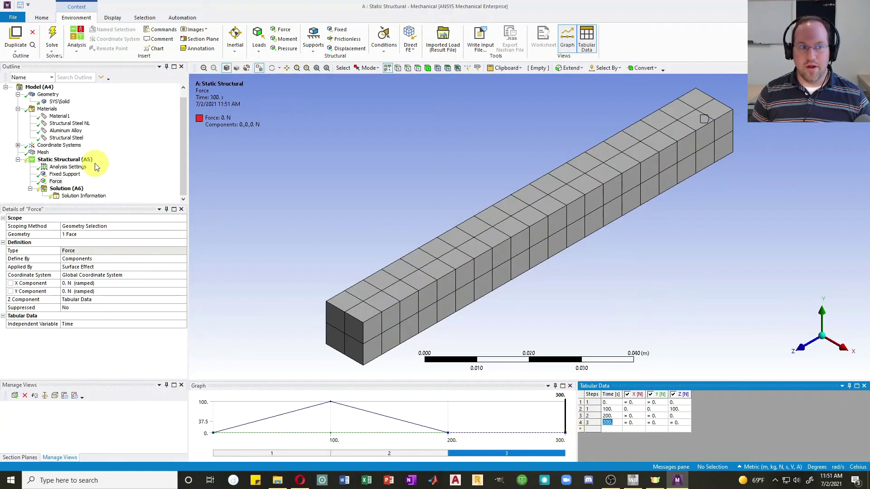
click(53, 36)
Add a Total Deformation result and evaluate it at a display time of 100 s.
click(67, 189)
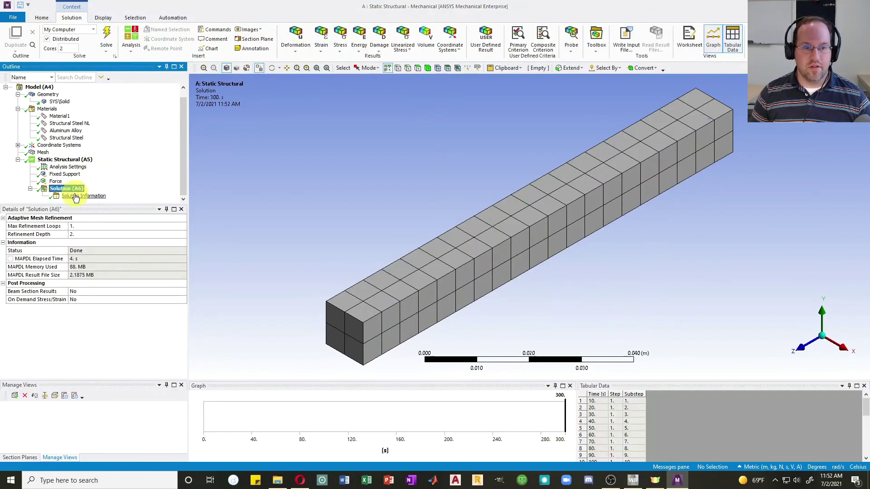
click(295, 37)
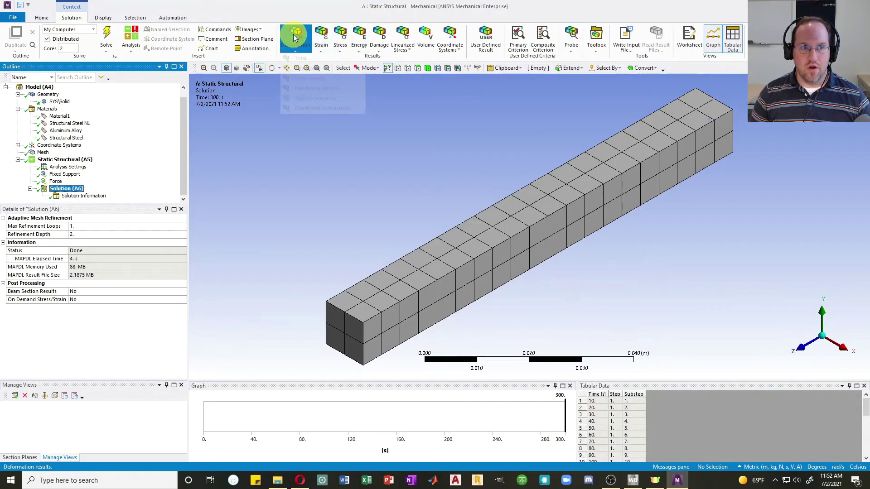
click(300, 59)
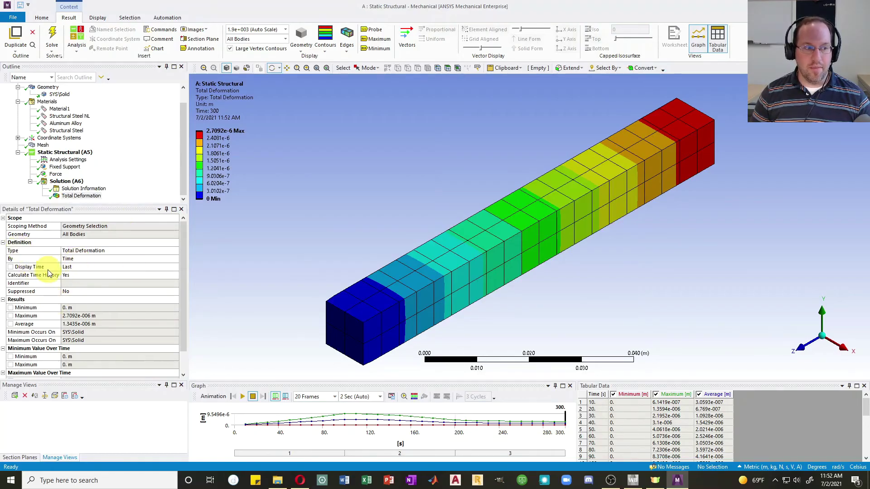
click(81, 267)
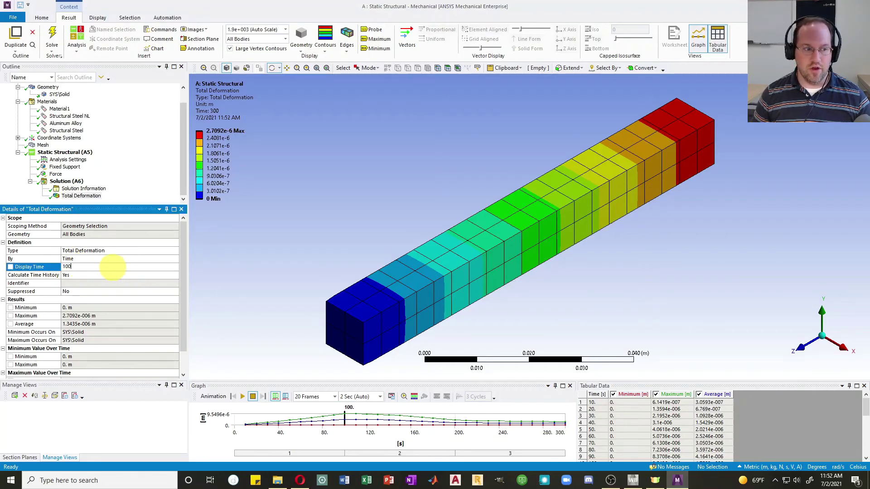
key(Return)
click(54, 40)
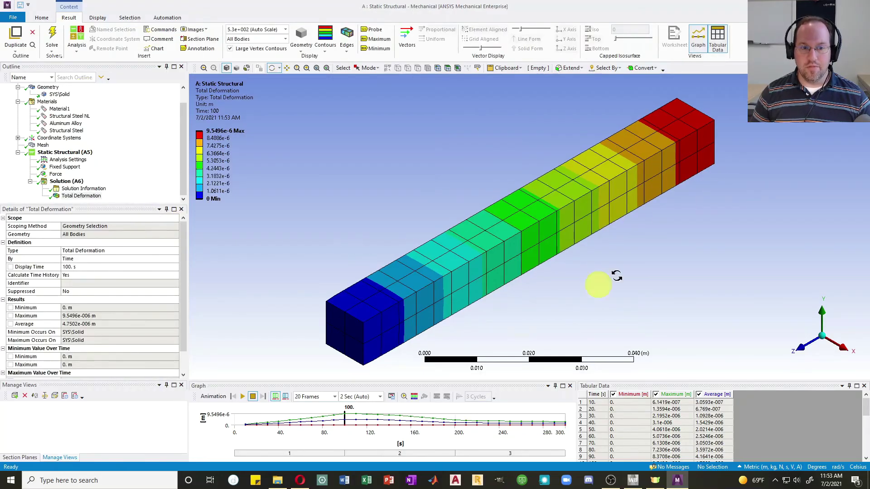
Change the Total Deformation display time to 300 s and re-solve.
click(82, 267)
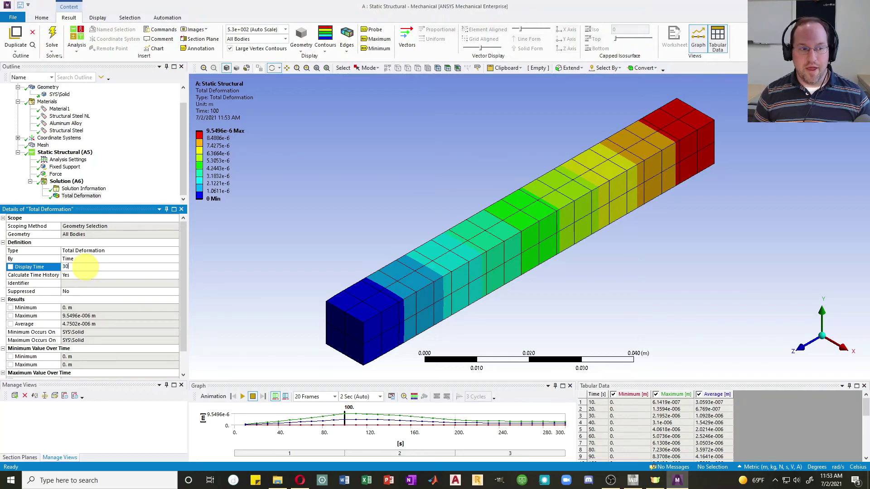
text(300)
key(Return)
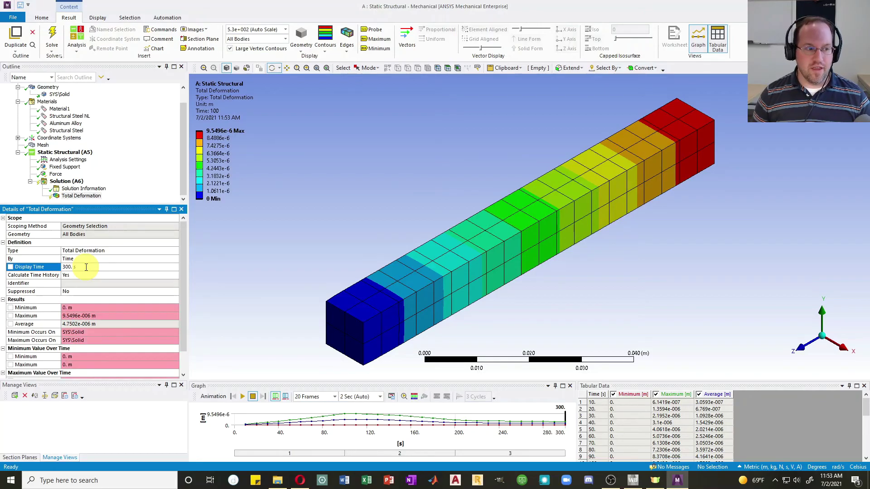
click(52, 36)
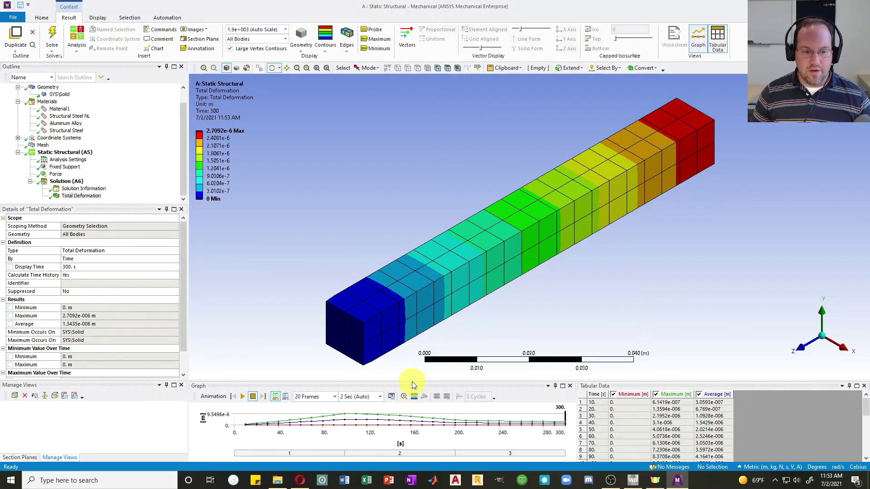
Enlarge the graph to show deformation rising to 100 s, then select Solution (A6).
drag(411, 381, 414, 199)
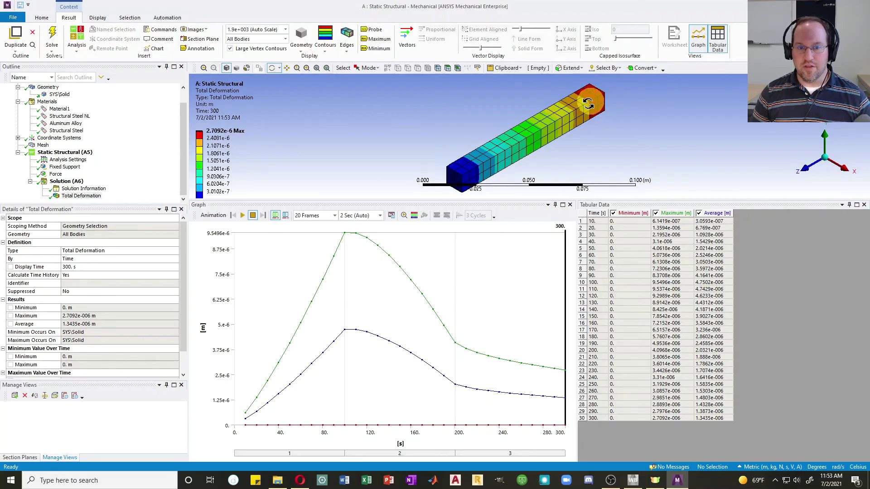
click(68, 182)
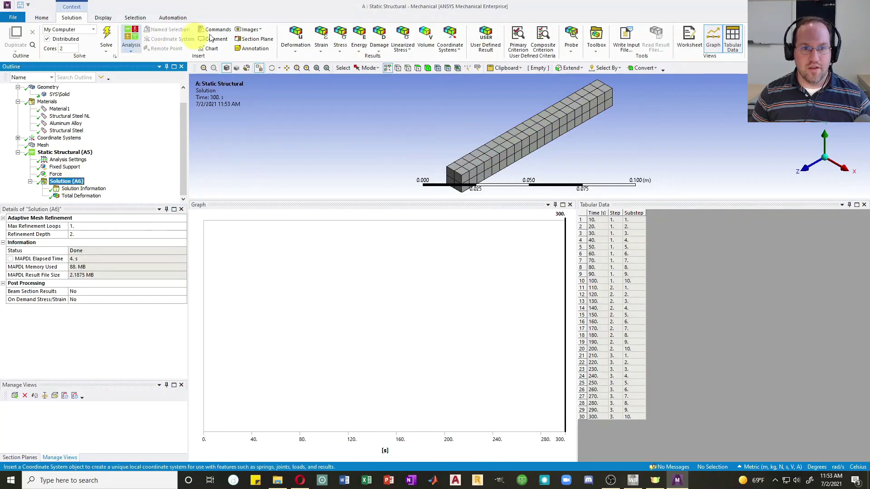
Insert a Deformation Probe scoped to the beam's free end face.
click(572, 47)
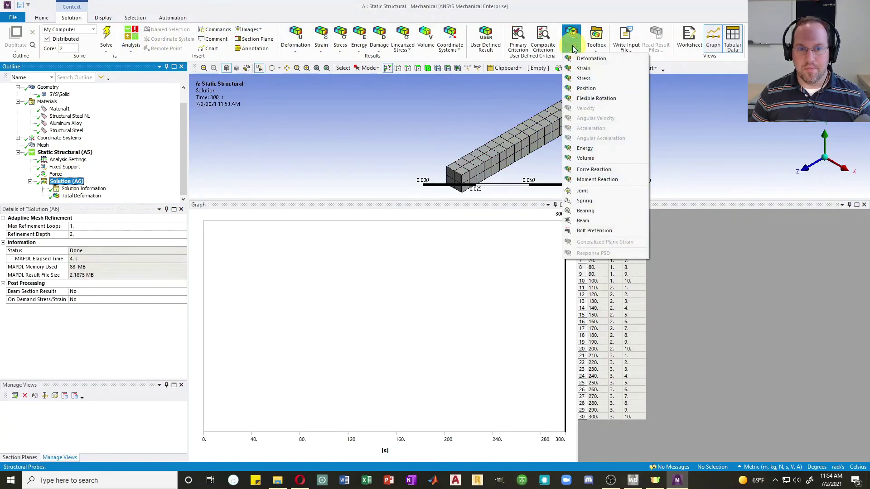
click(582, 59)
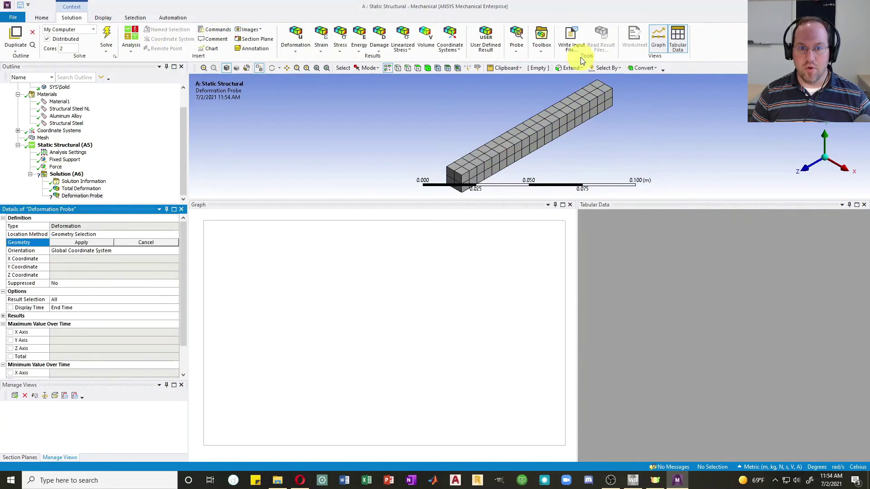
middle_drag(650, 123, 589, 145)
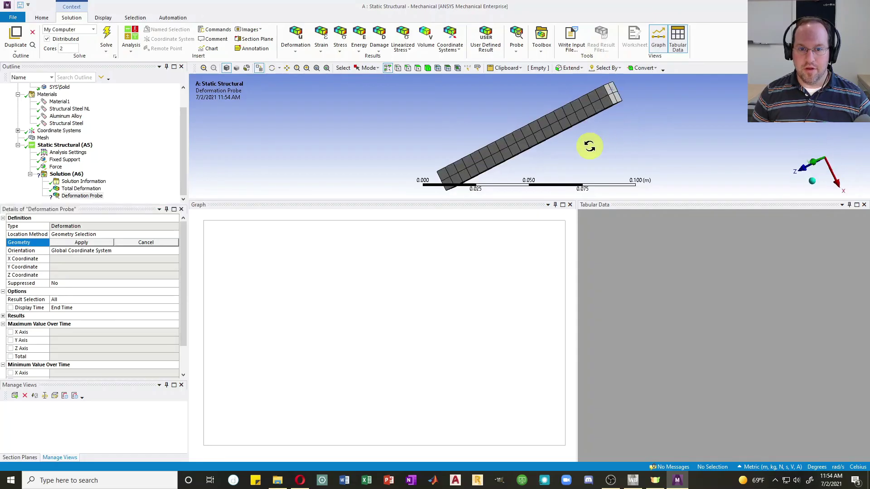
click(615, 98)
click(59, 243)
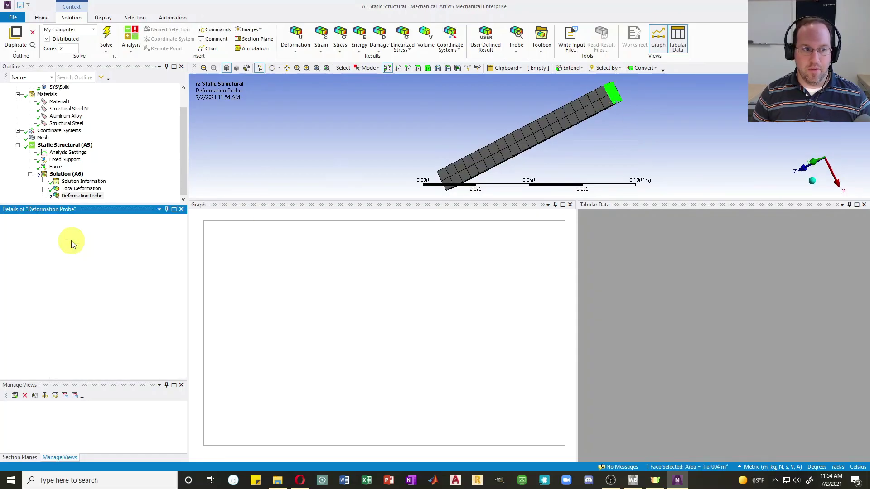
Set the probe's Result Selection to Z Axis and solve it.
click(68, 275)
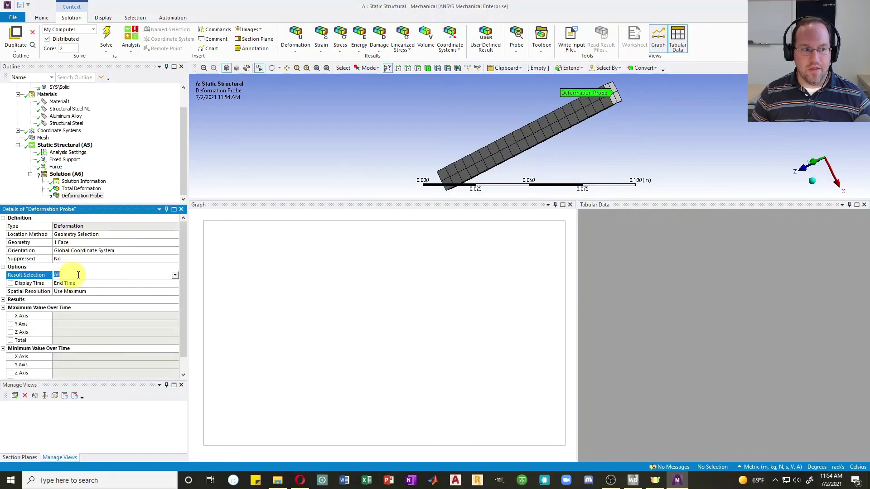
click(175, 276)
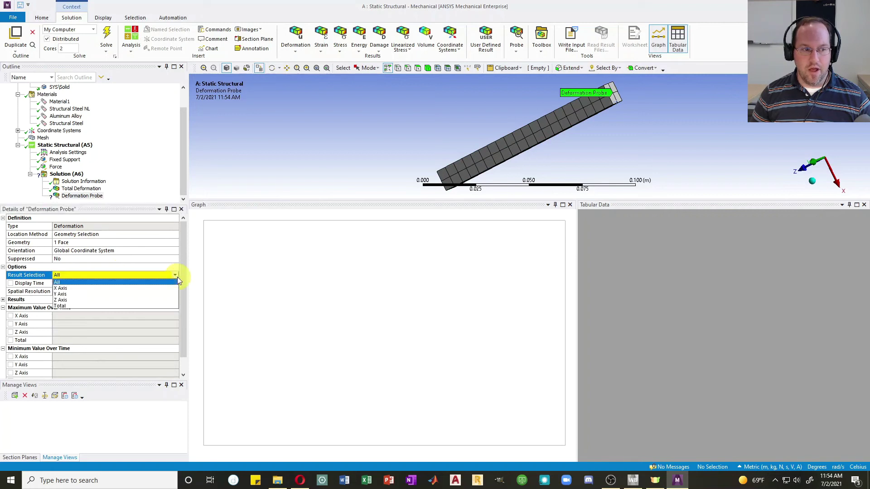
click(61, 300)
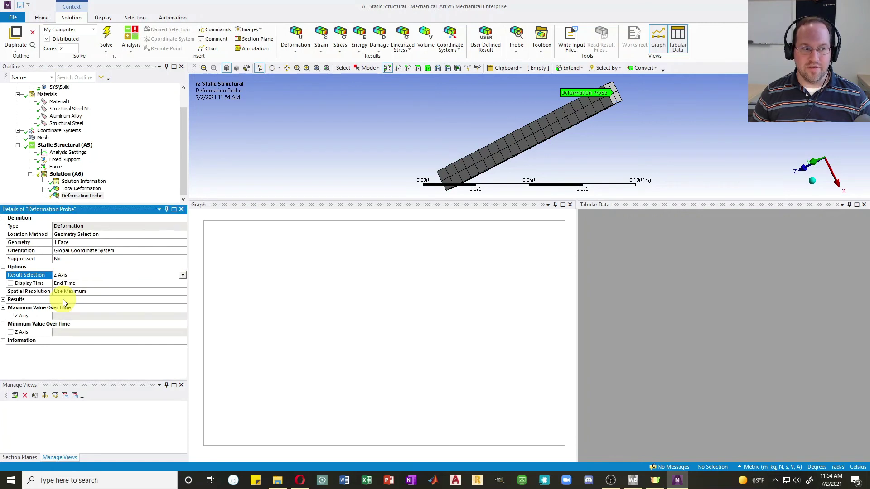
click(107, 37)
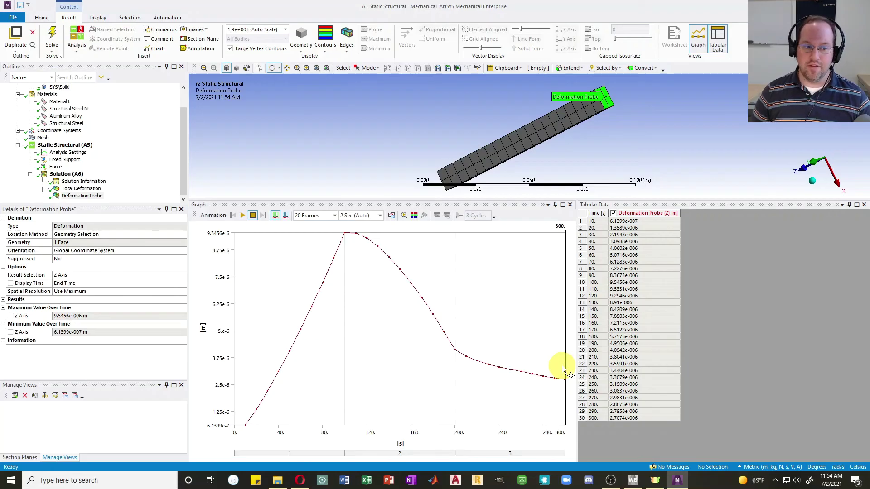
click(603, 221)
Select all rows of the probe's tabular data and export them to a file.
shift+click(637, 417)
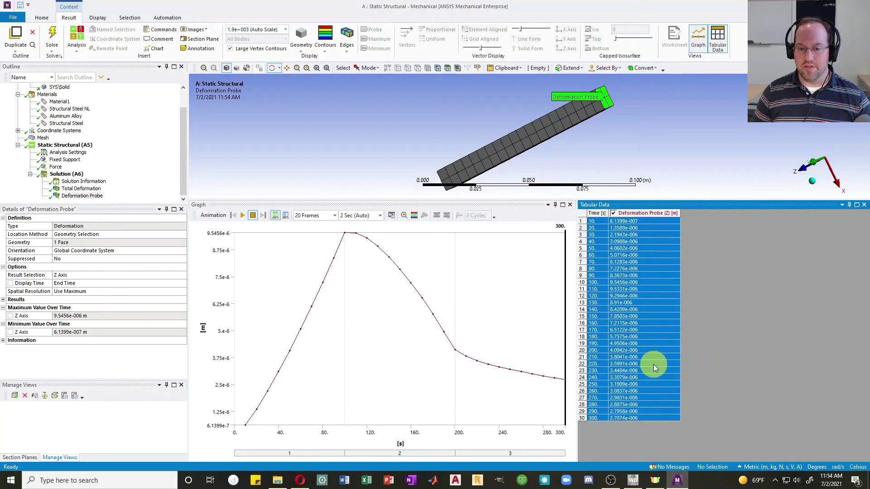
right_click(727, 365)
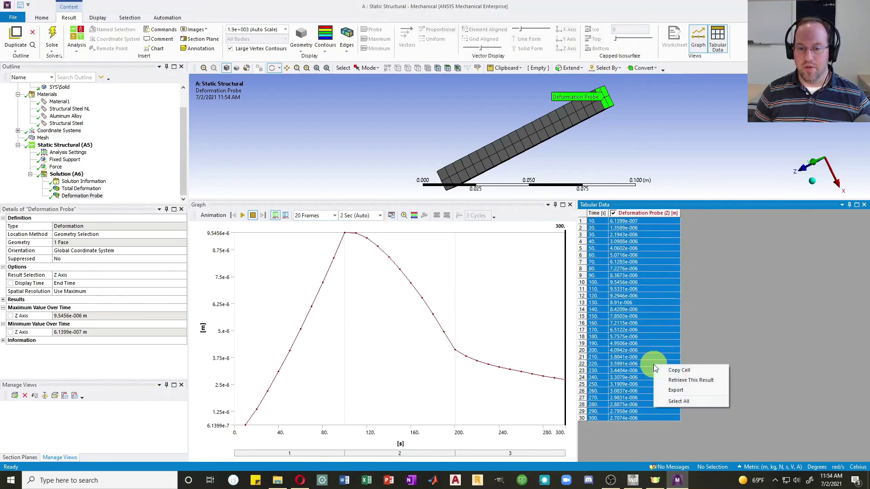
click(682, 390)
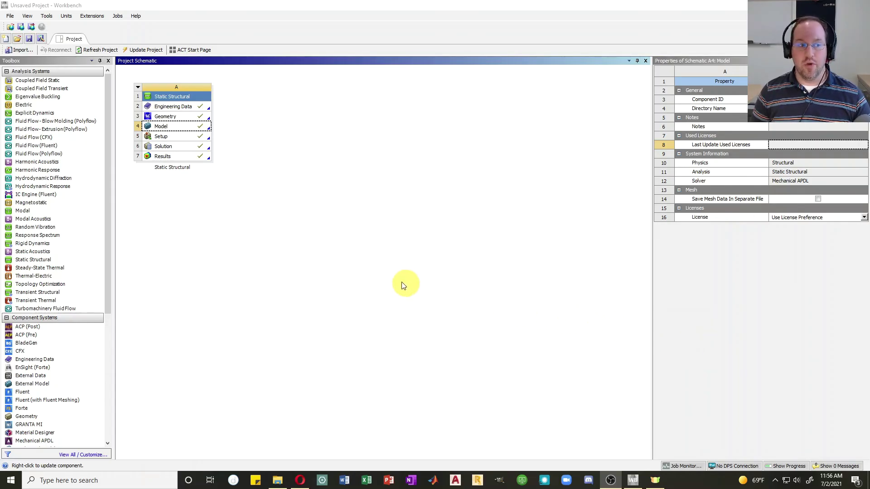
Add a standalone Transient Thermal system and open its Engineering Data showing Structural Steel.
drag(36, 301, 181, 181)
click(180, 224)
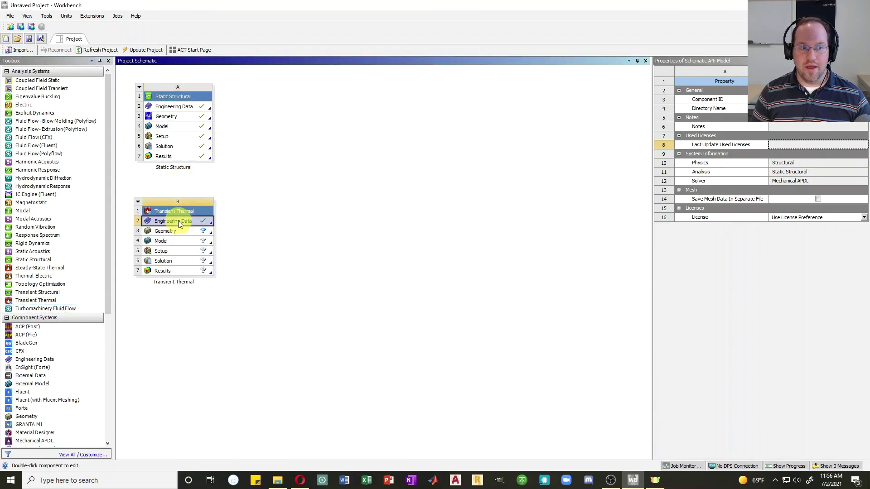
double_click(179, 224)
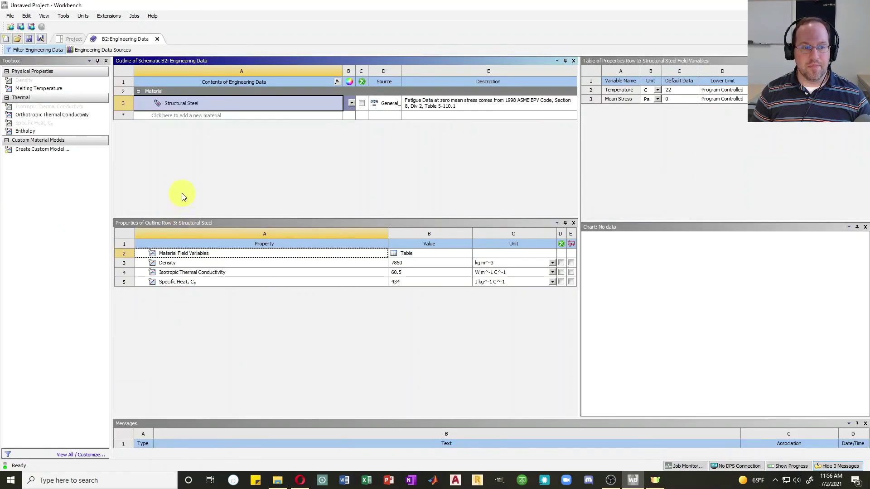
drag(199, 109, 170, 120)
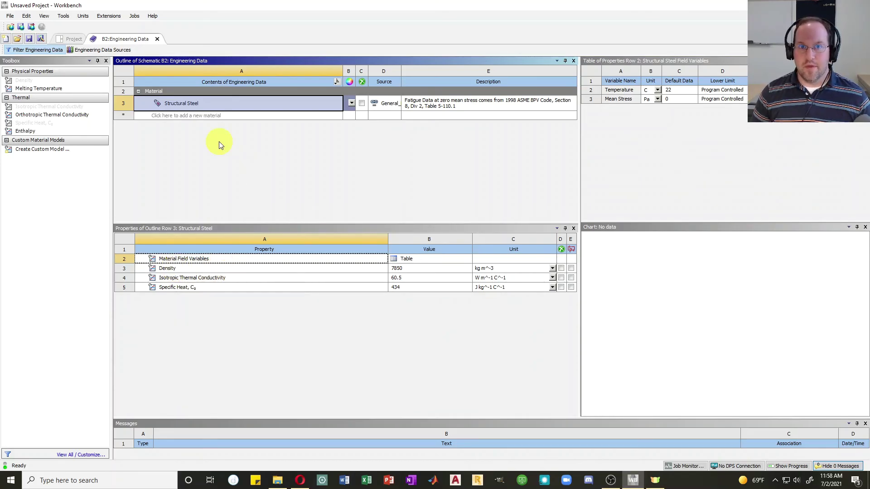
Add Zinc from the Thermal Materials library to the Transient Thermal materials.
click(106, 50)
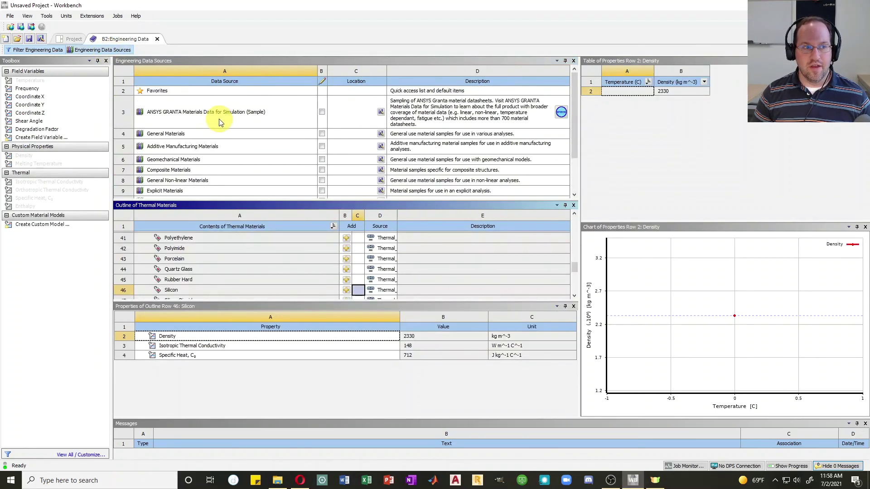
scroll(181, 190, down, 2)
click(172, 171)
click(167, 172)
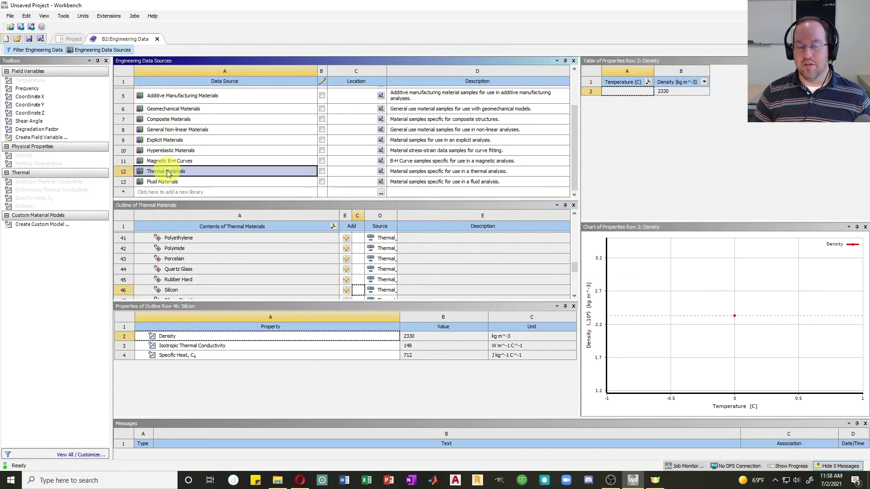
scroll(230, 252, down, 6)
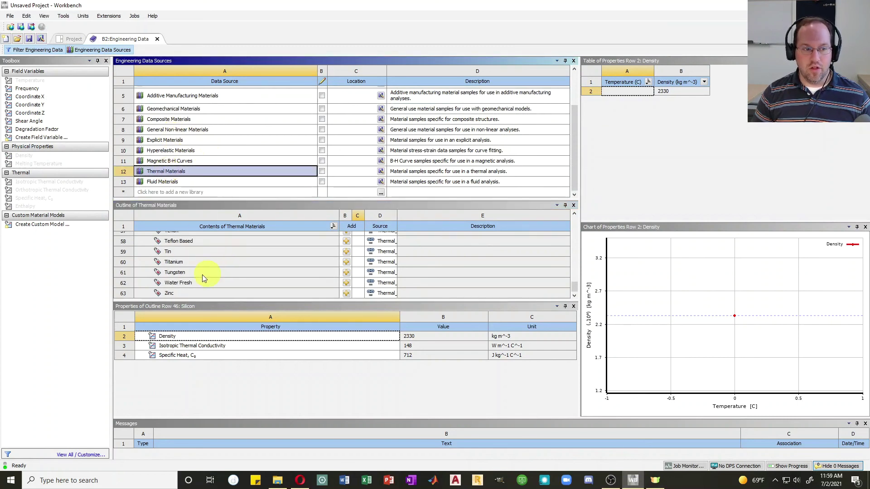
click(188, 293)
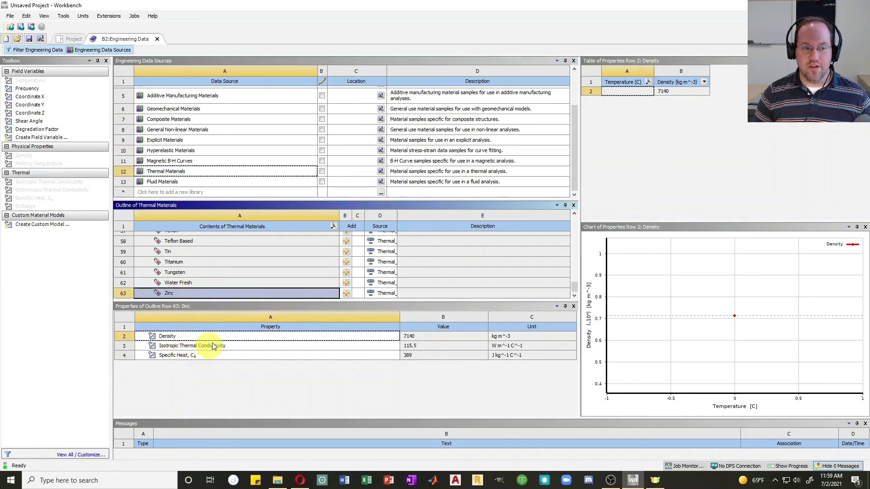
click(346, 293)
click(106, 50)
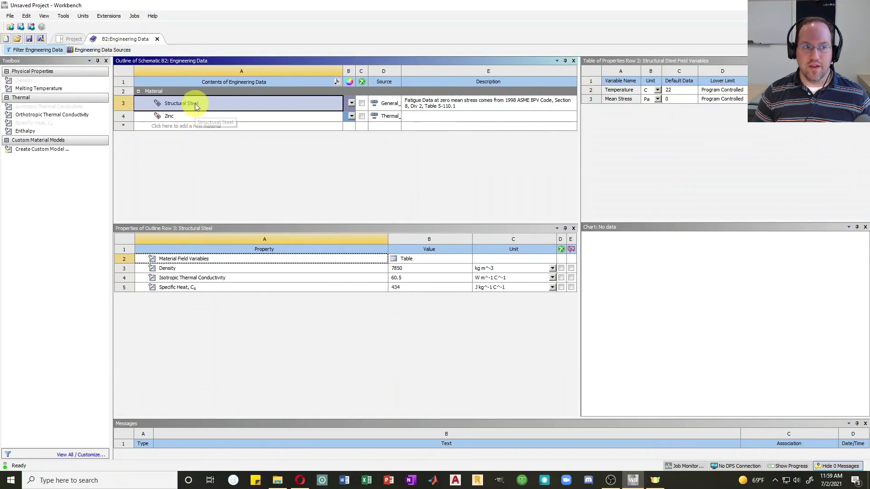
click(196, 116)
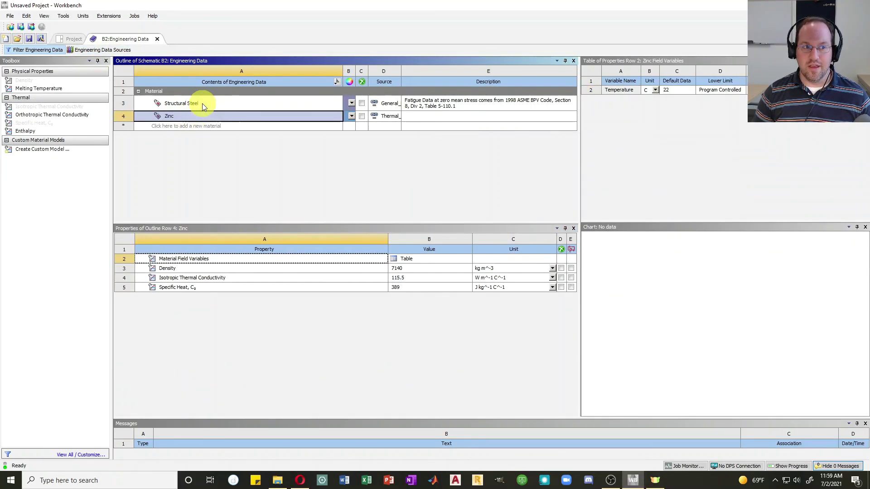
Add an Electric system to the project and open its Engineering Data.
click(201, 104)
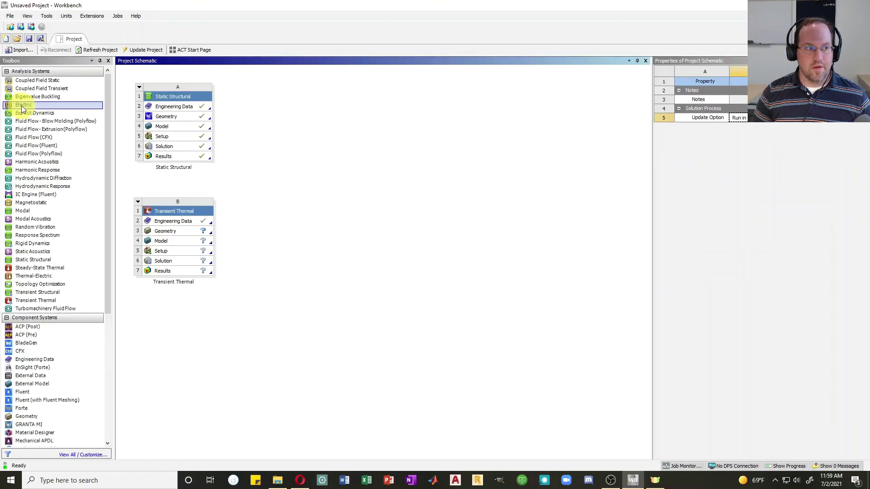
drag(10, 104, 192, 292)
double_click(175, 337)
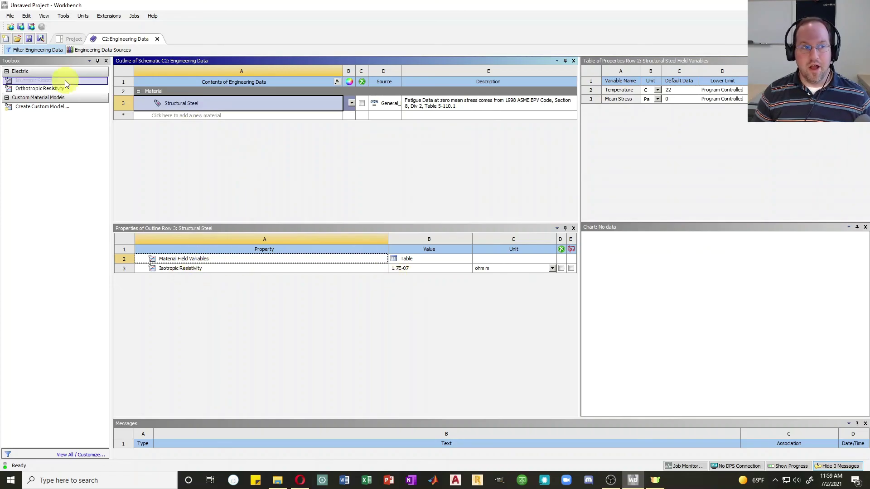
Expand the Electric Toolbox group to view isotropic and orthotropic resistivity properties.
click(7, 71)
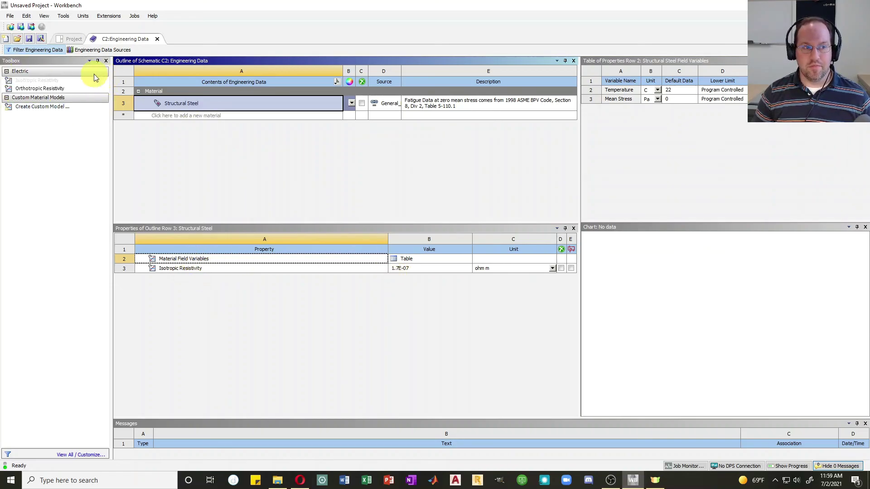
click(29, 80)
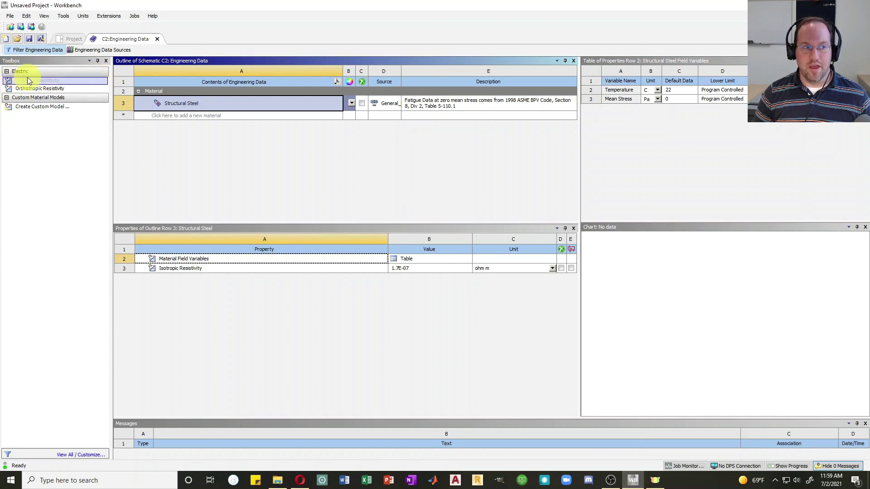
click(69, 88)
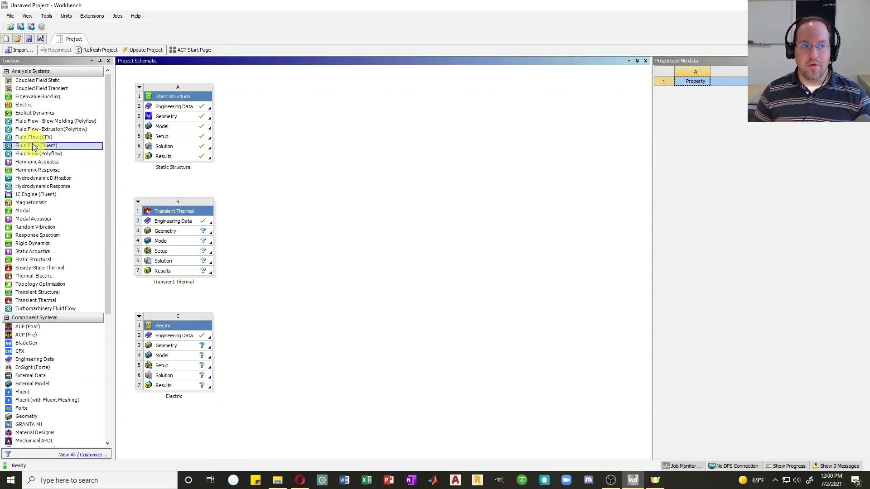
Place a Fluid Flow (Fluent) system on an empty area of the Project Schematic.
drag(34, 146, 281, 111)
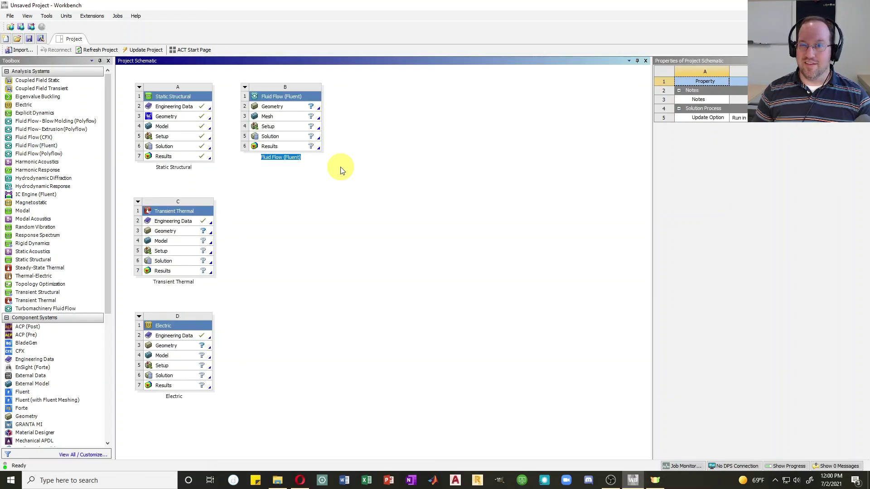